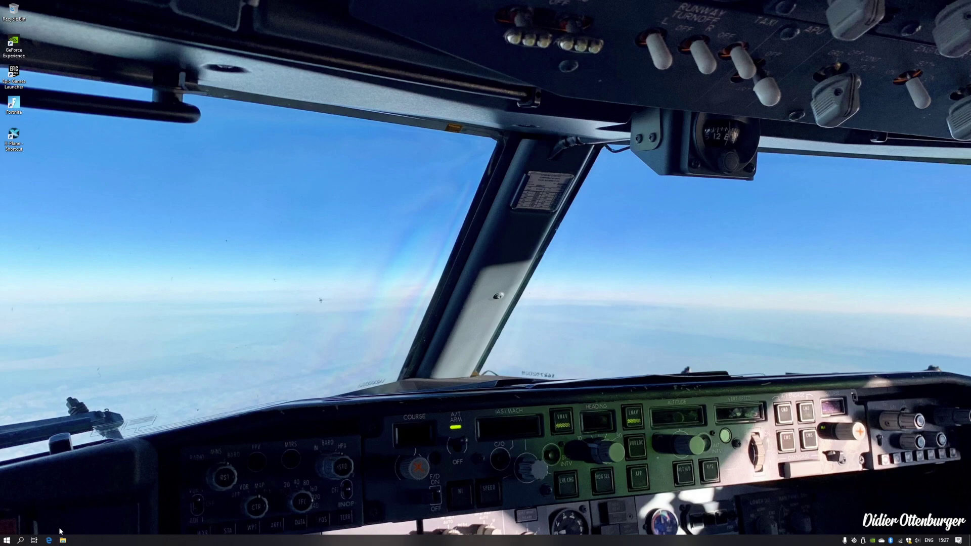
- Launch Microsoft Edge from the taskbar so it opens on the Google home page
left_click(48, 540)
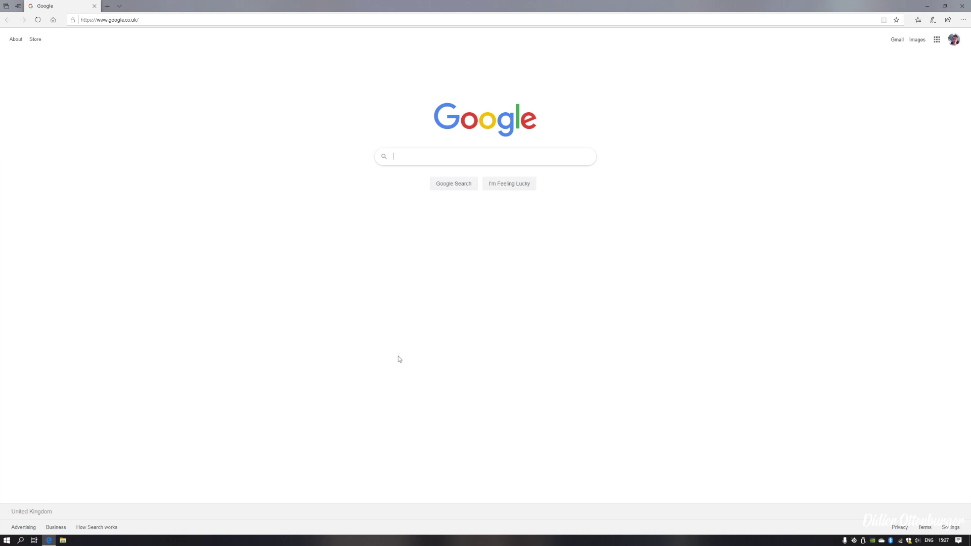
- Search Google for 'zibo' and open the B737-800X (ZIBO mod) topic on forums.x-plane.org
type("zibo")
key("Return")
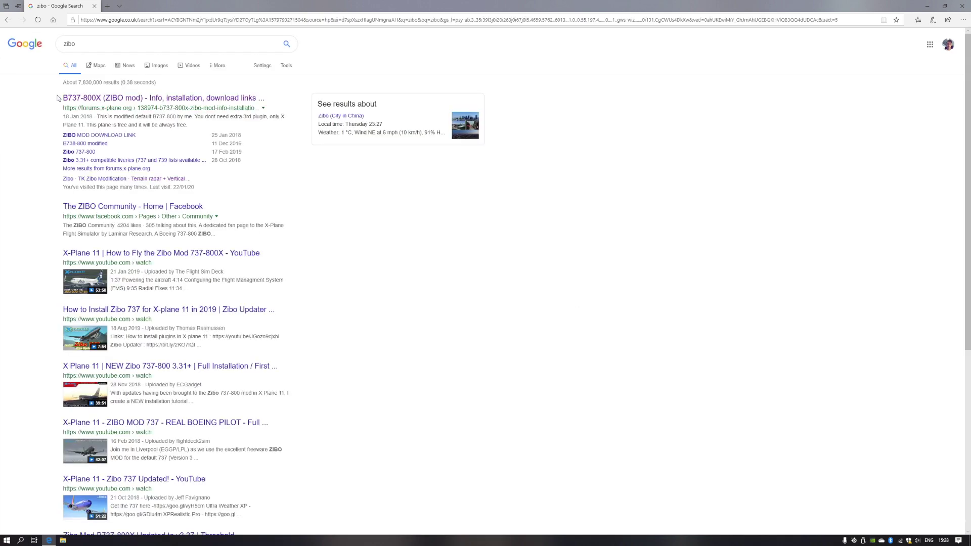
left_click_drag(61, 100, 149, 102)
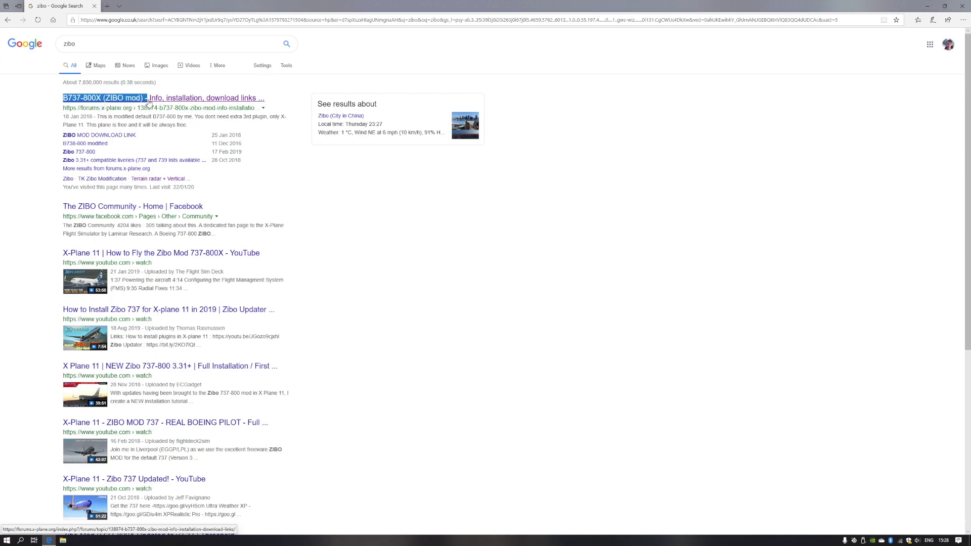
left_click(194, 101)
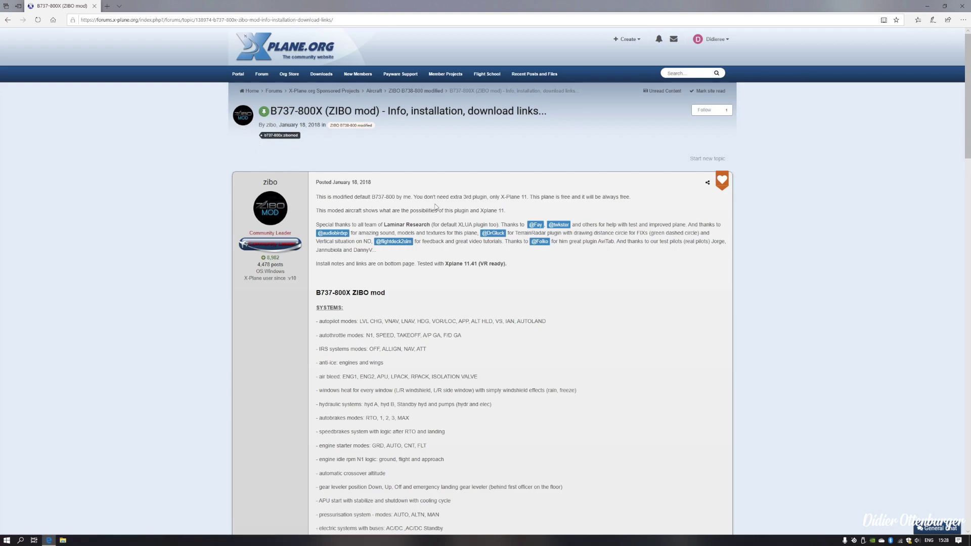
- Read the opening paragraphs of the ZIBO mod forum post
scroll(435, 206, "down", 15)
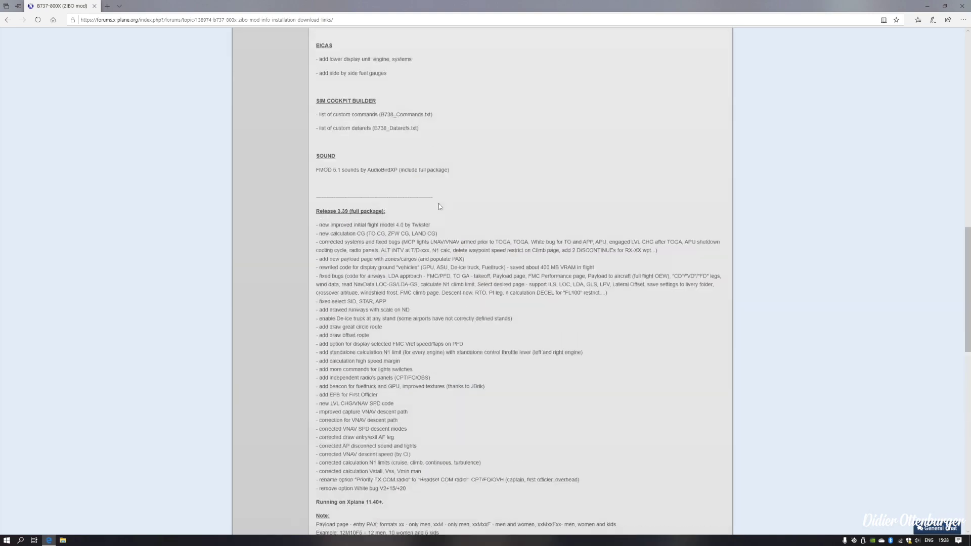
scroll(438, 203, "up", 15)
left_click_drag(627, 360, 324, 201)
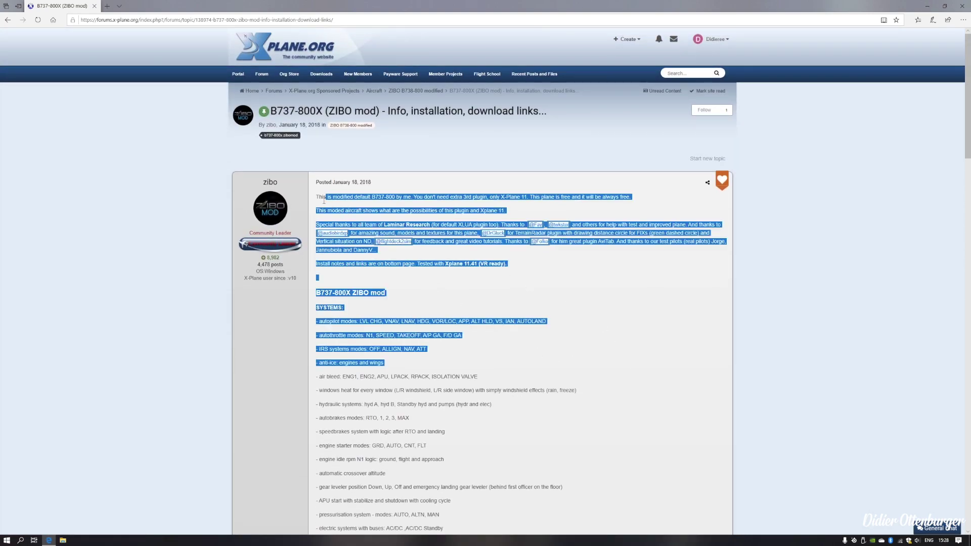
left_click(600, 317)
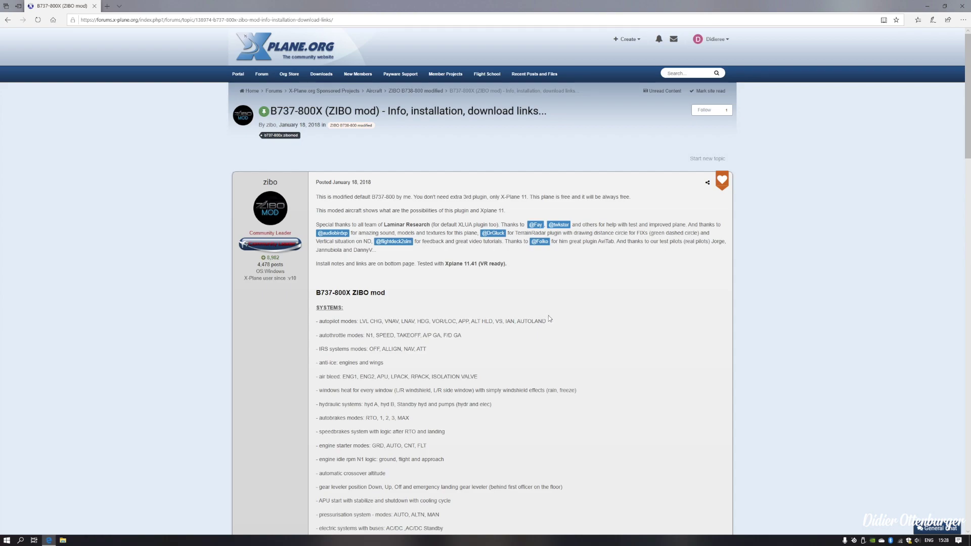
- Scroll past the features list and release notes to the INSTALLATION and DOWNLOAD LINKS sections
scroll(550, 320, "down", 1)
scroll(549, 319, "down", 1)
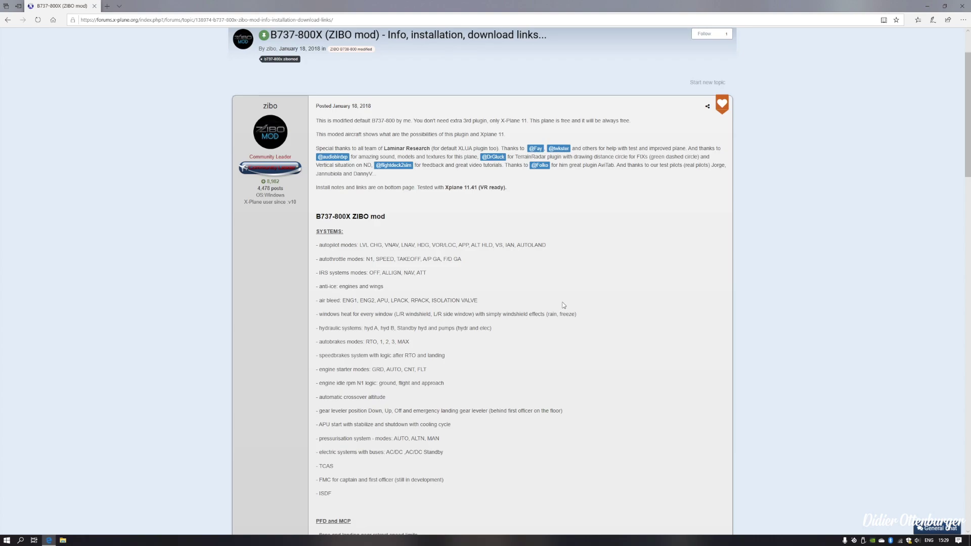
scroll(563, 303, "down", 3)
left_click_drag(548, 384, 483, 301)
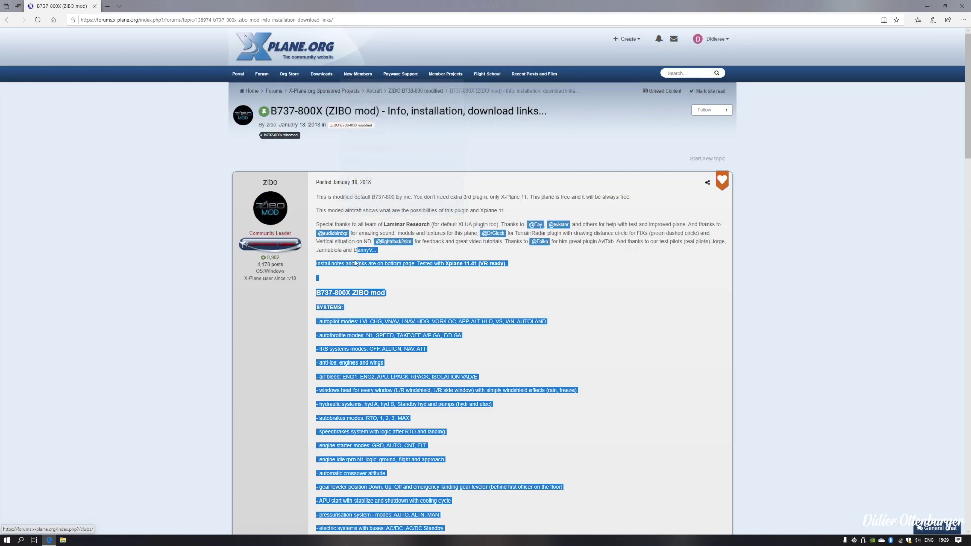
left_click(483, 301)
scroll(482, 308, "down", 4)
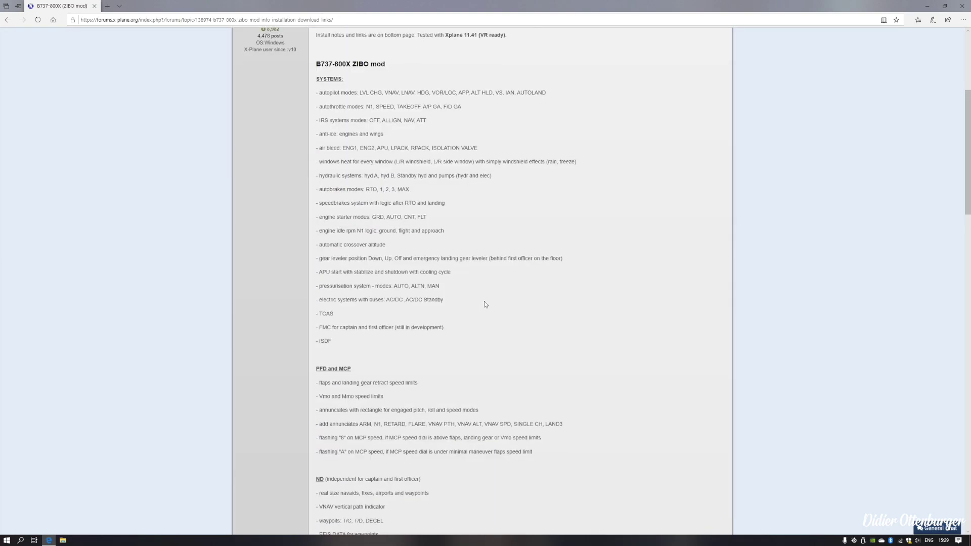
scroll(483, 307, "down", 5)
scroll(496, 306, "down", 9)
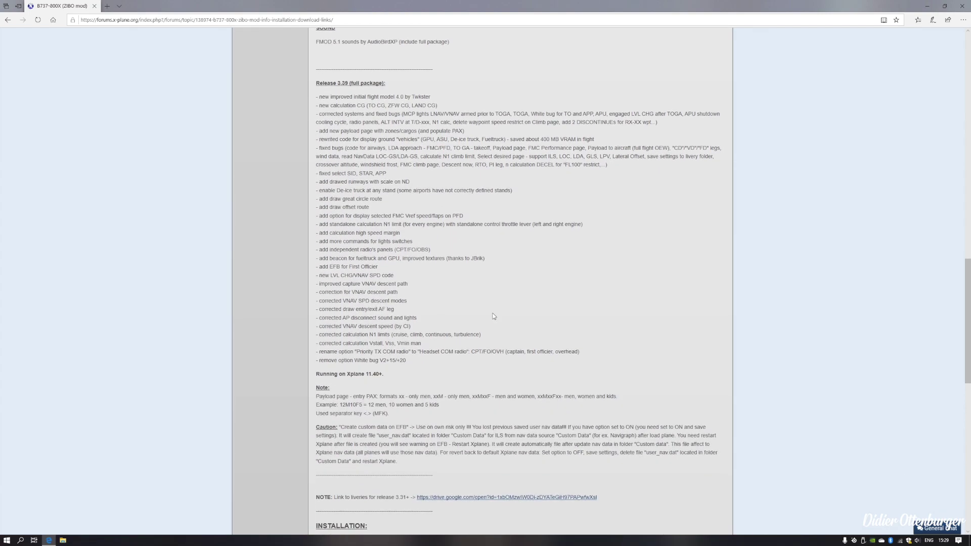
scroll(494, 316, "down", 4)
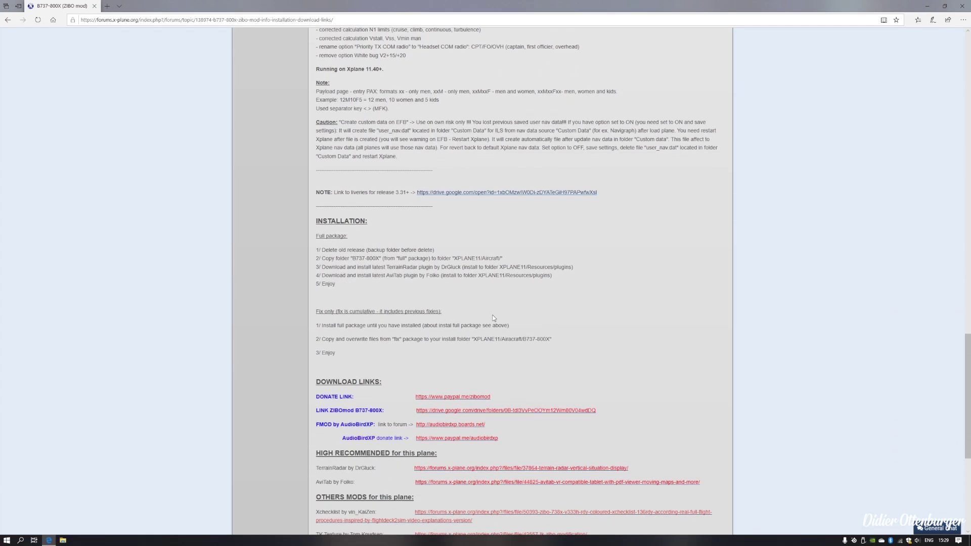
scroll(489, 312, "down", 3)
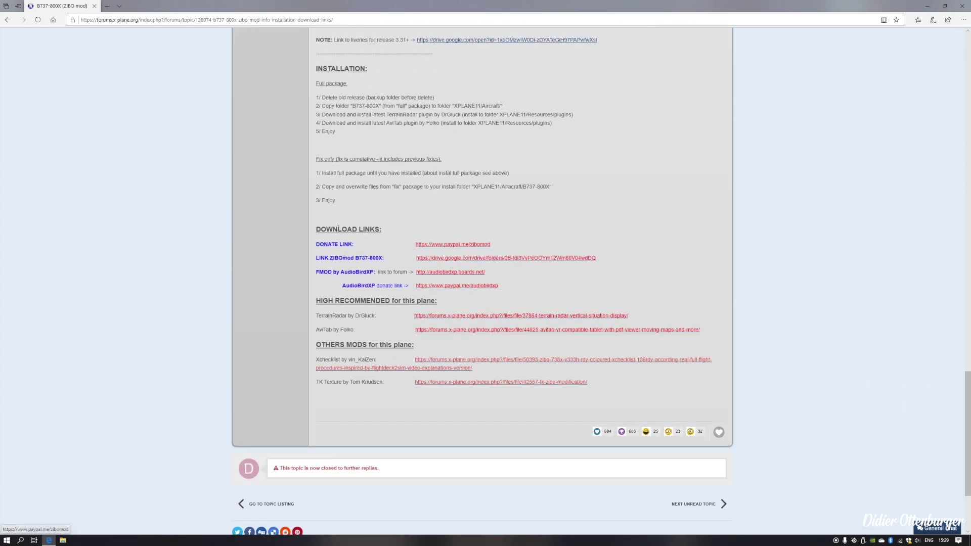
- Locate the drive.google.com link beside 'LINK ZIBOmod B737-800X:' under DOWNLOAD LINKS
left_click_drag(315, 229, 386, 229)
left_click(397, 224)
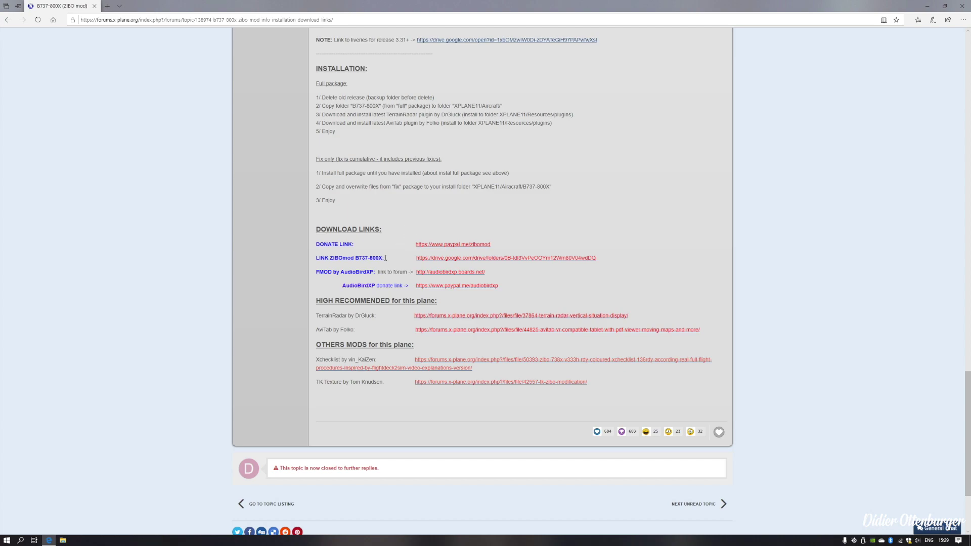
left_click_drag(314, 259, 388, 260)
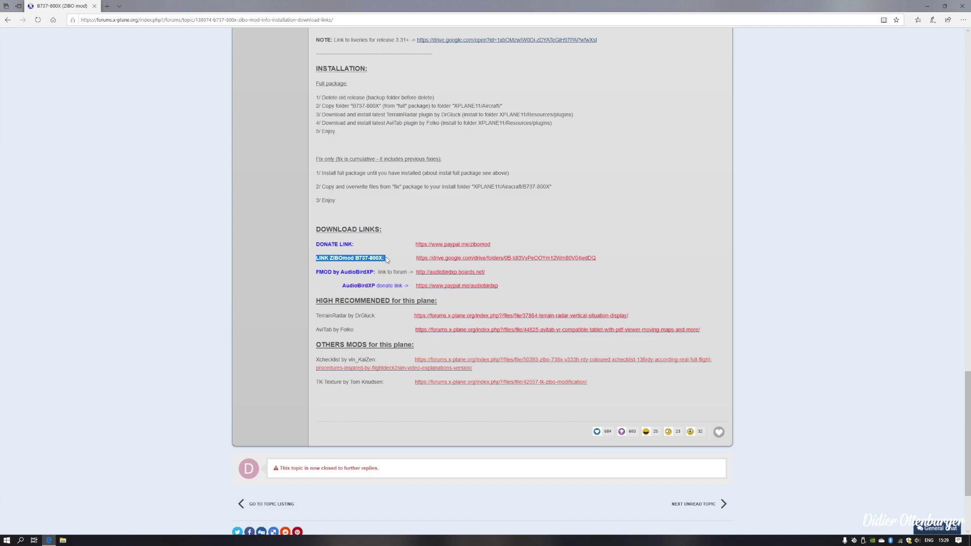
left_click_drag(358, 329, 315, 317)
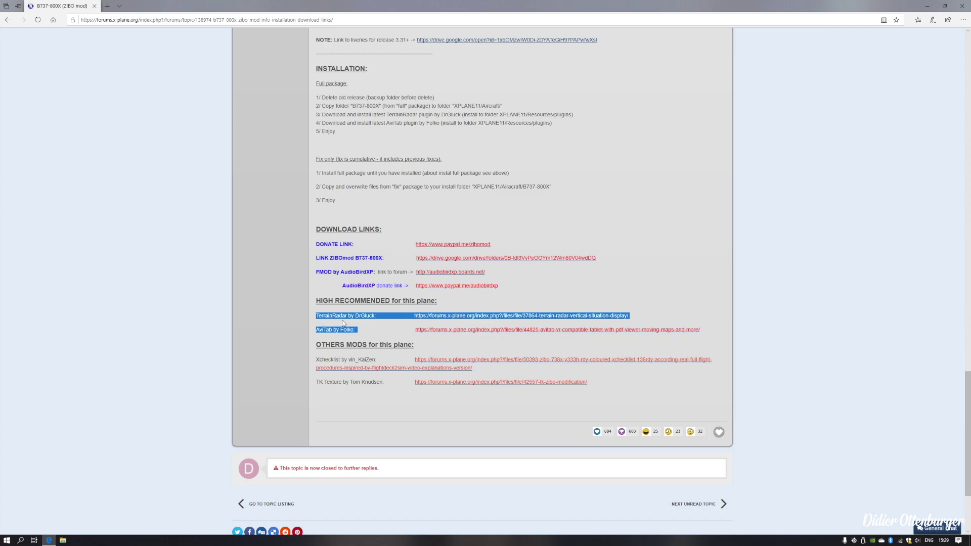
left_click(342, 318)
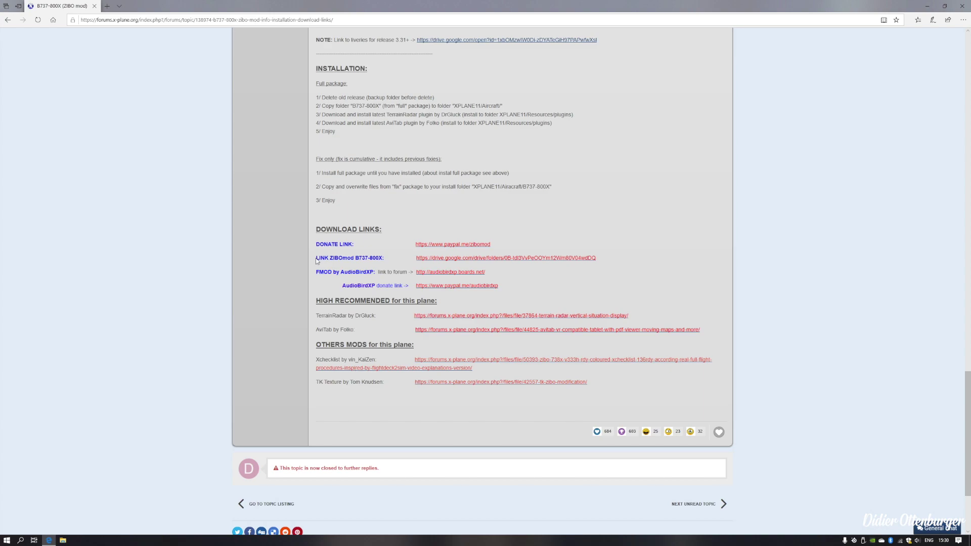
left_click_drag(319, 259, 390, 260)
left_click_drag(598, 259, 429, 262)
- Open the zibomod Drive folder, check the 3_39_1–3_39_5 zips, and select B737-800X_3_39_full.zip
left_click(430, 262)
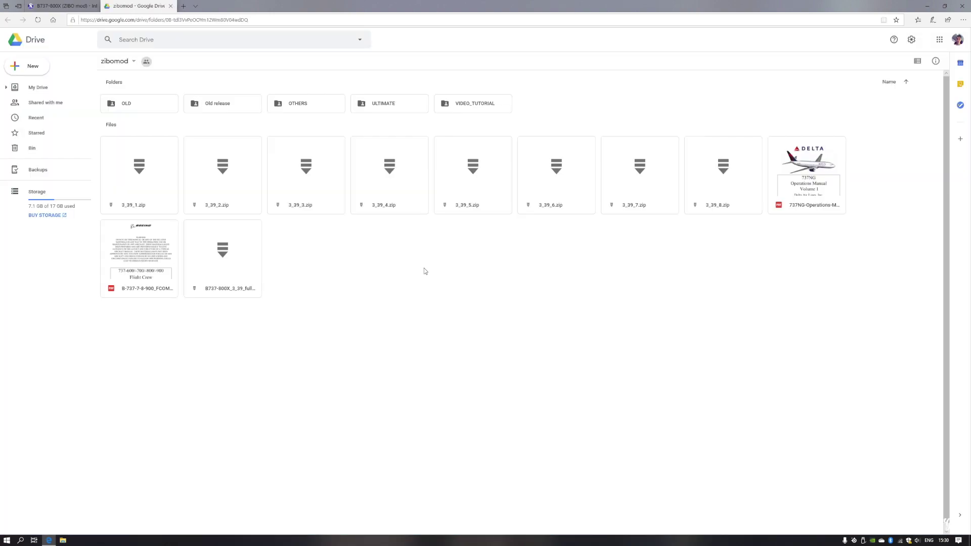
left_click(168, 198)
left_click(226, 200)
left_click(331, 199)
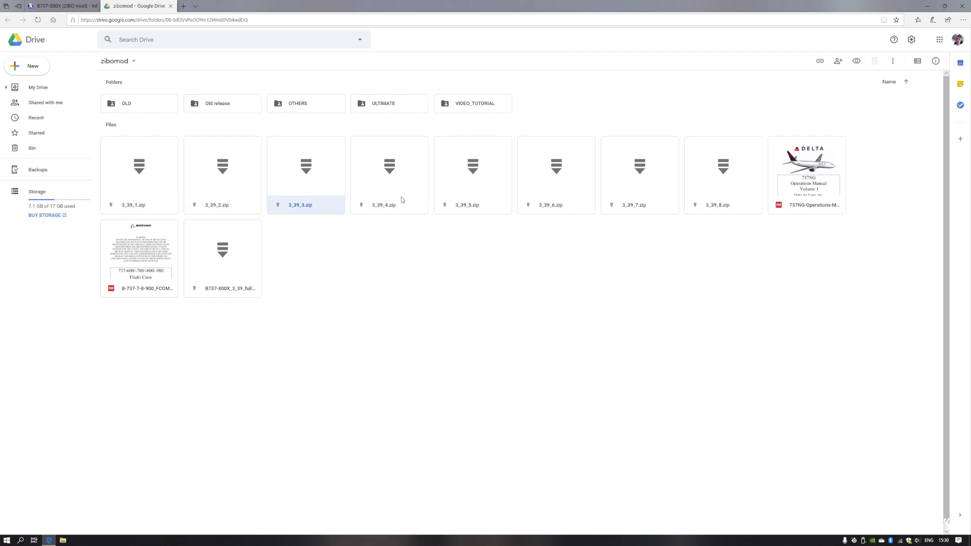
left_click(402, 196)
left_click(489, 200)
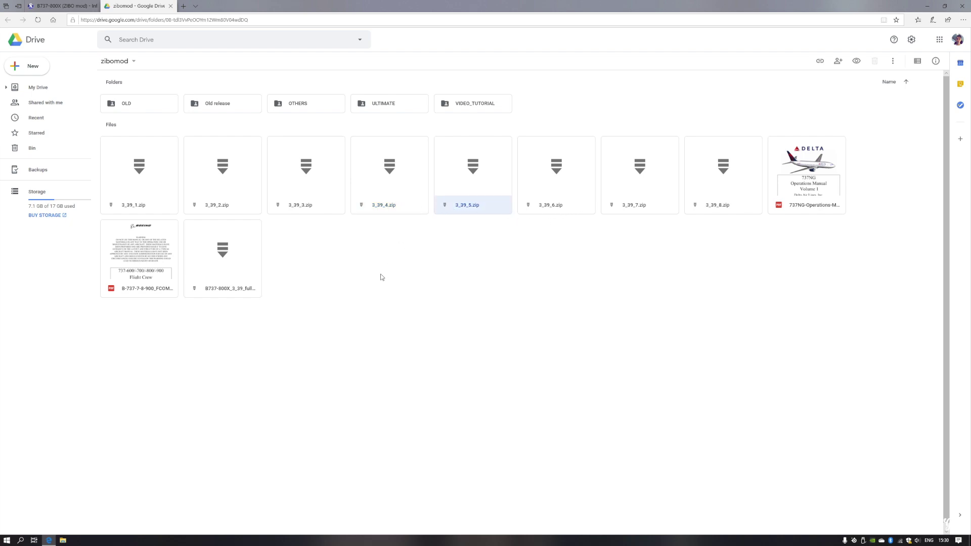
left_click_drag(255, 289, 227, 311)
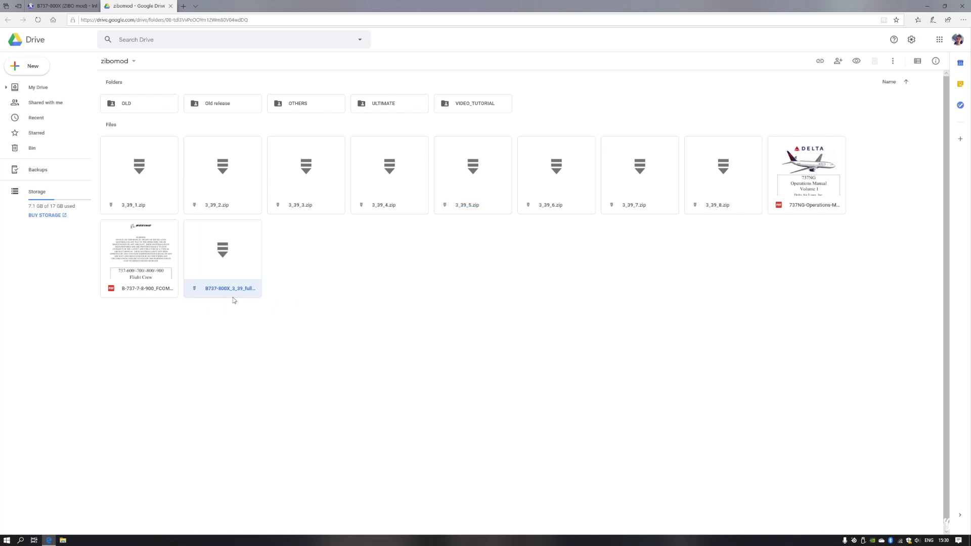
left_click(219, 257)
right_click(220, 257)
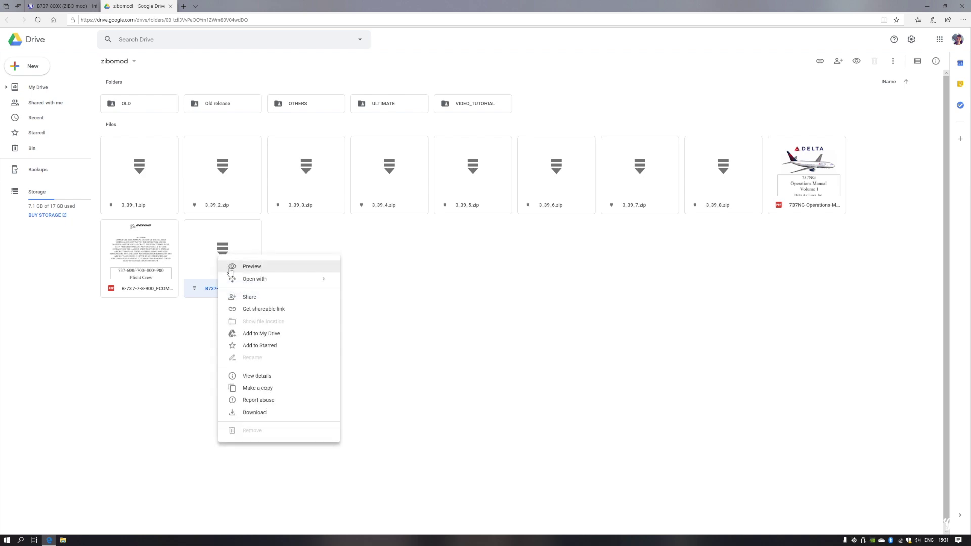
left_click(257, 412)
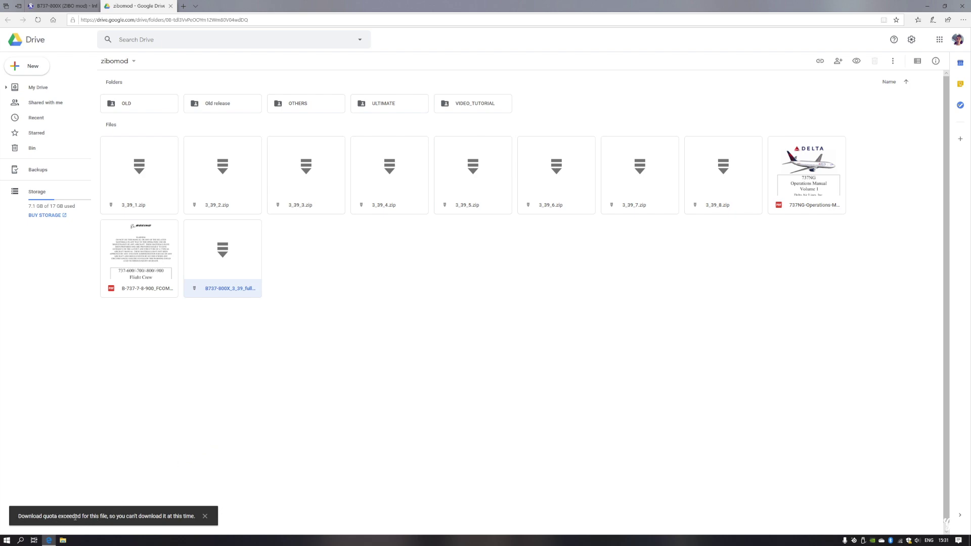
left_click(252, 503)
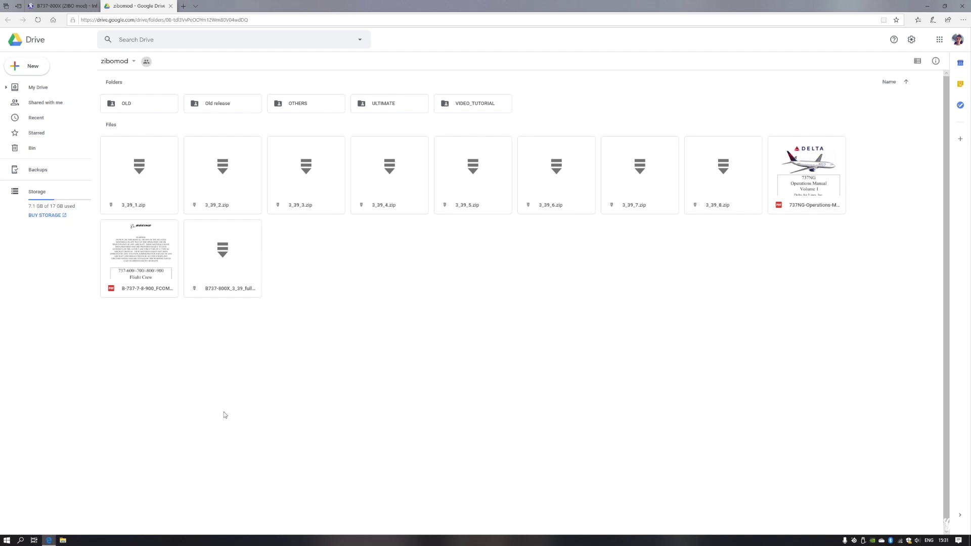
- Retry downloading the full package, then add B737-800X_3_39_full.zip to My Drive and open My Drive
right_click(226, 268)
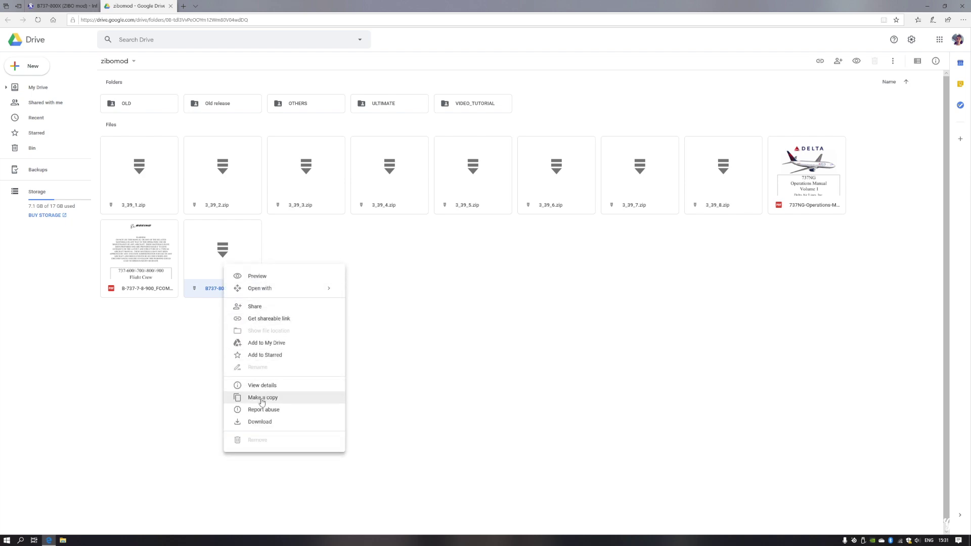
left_click(269, 422)
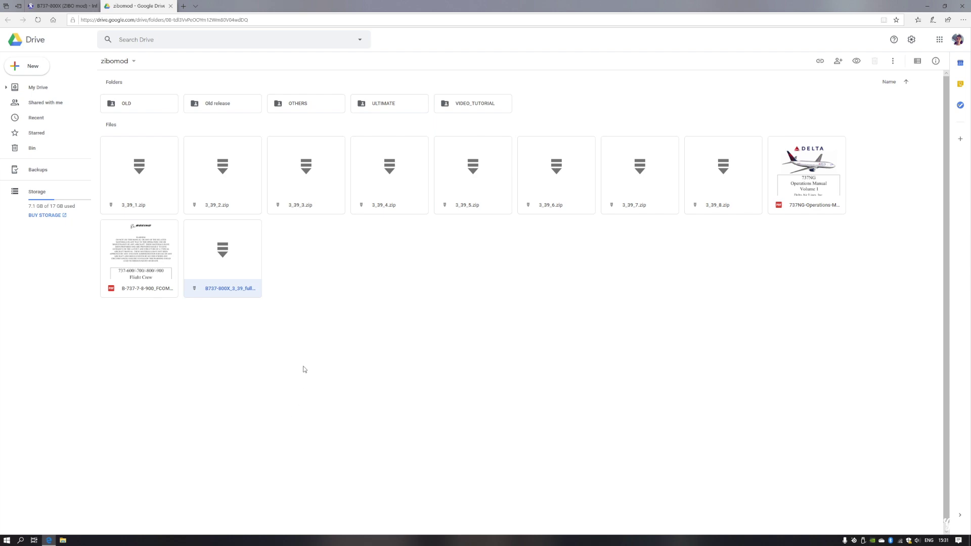
left_click(283, 347)
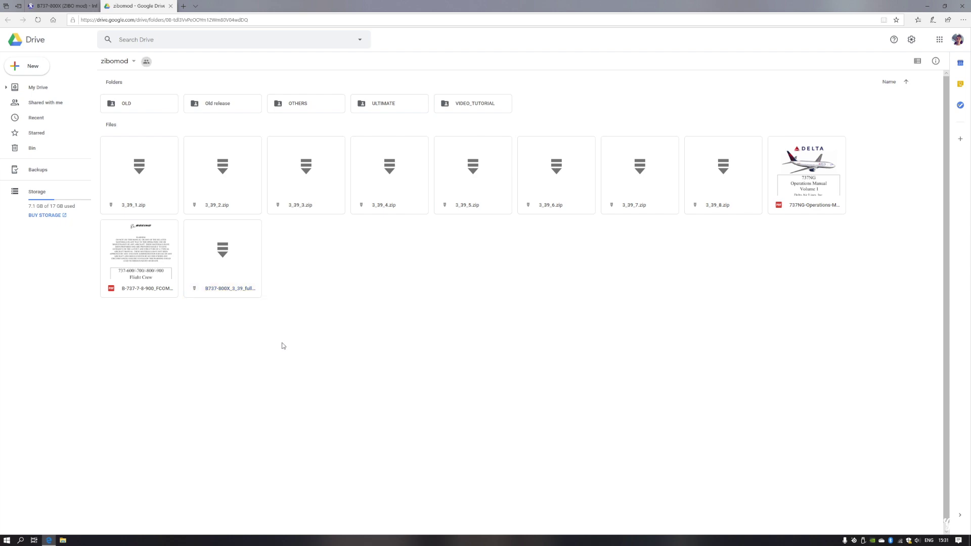
right_click(219, 259)
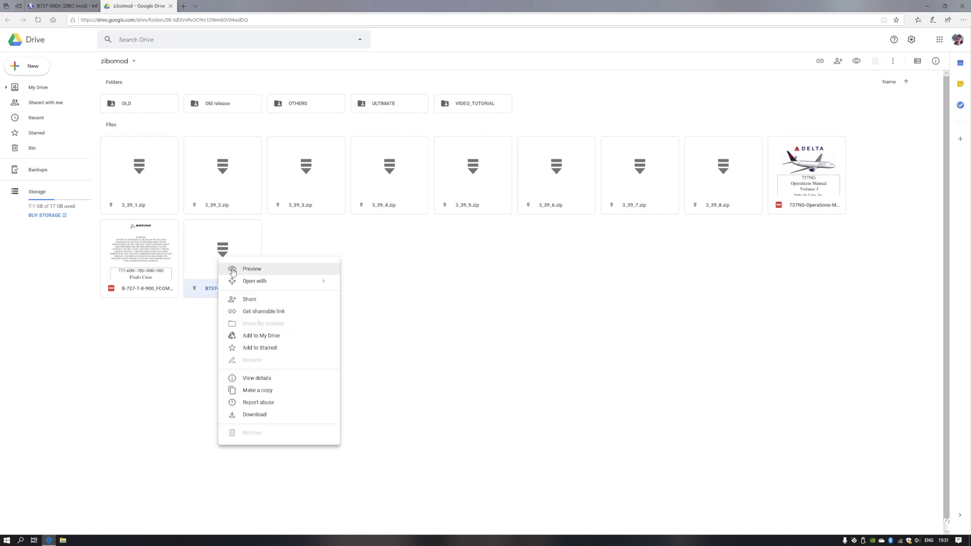
left_click(295, 339)
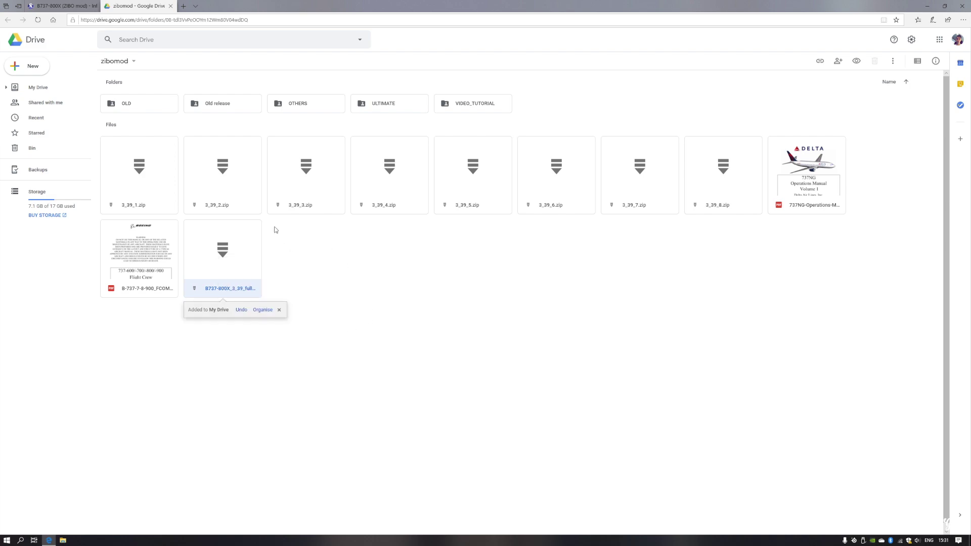
left_click(39, 89)
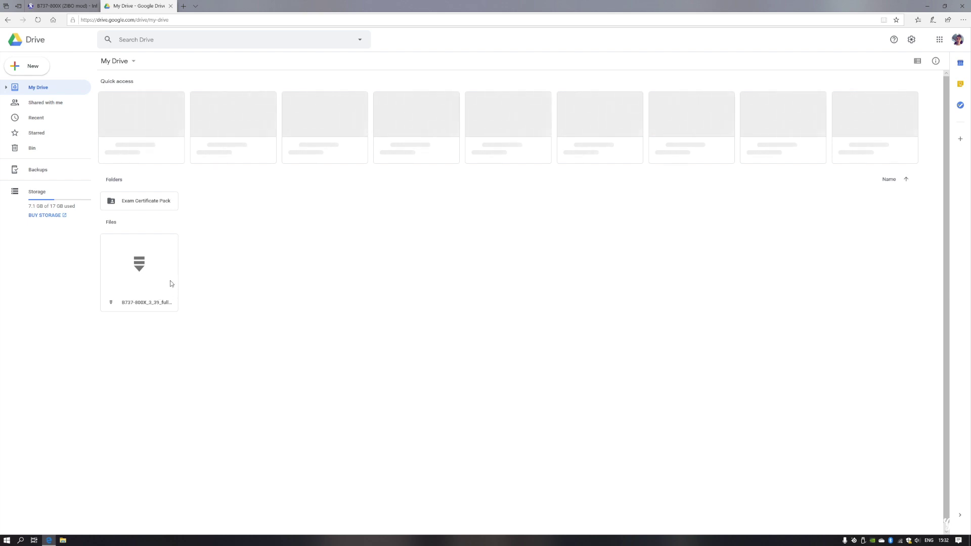
- Make a copy of the B737-800X_3_39_full zip in My Drive
left_click(145, 273)
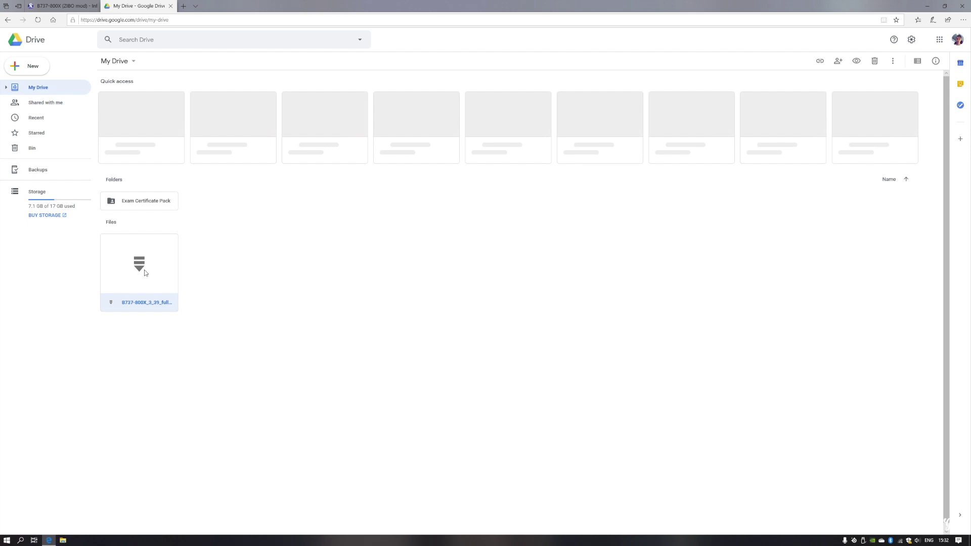
right_click(145, 273)
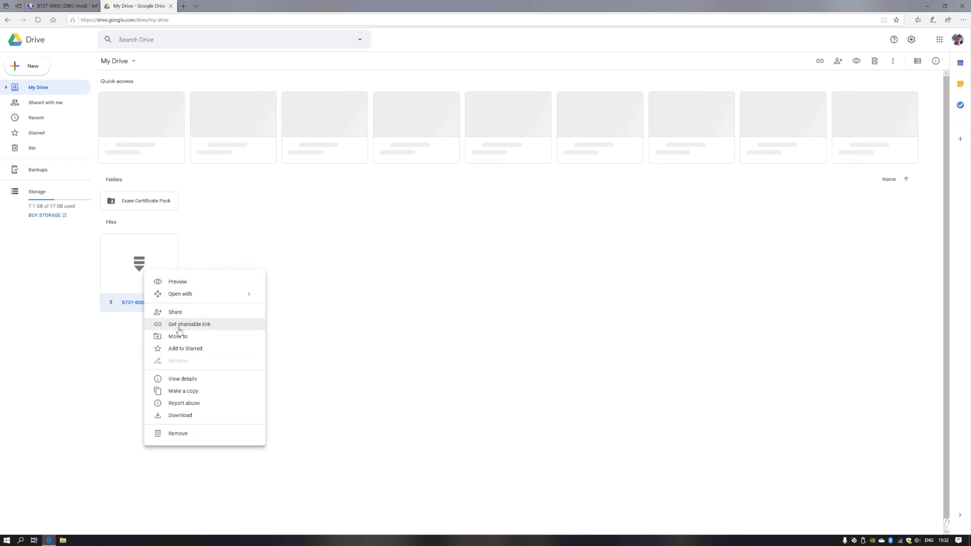
left_click(224, 394)
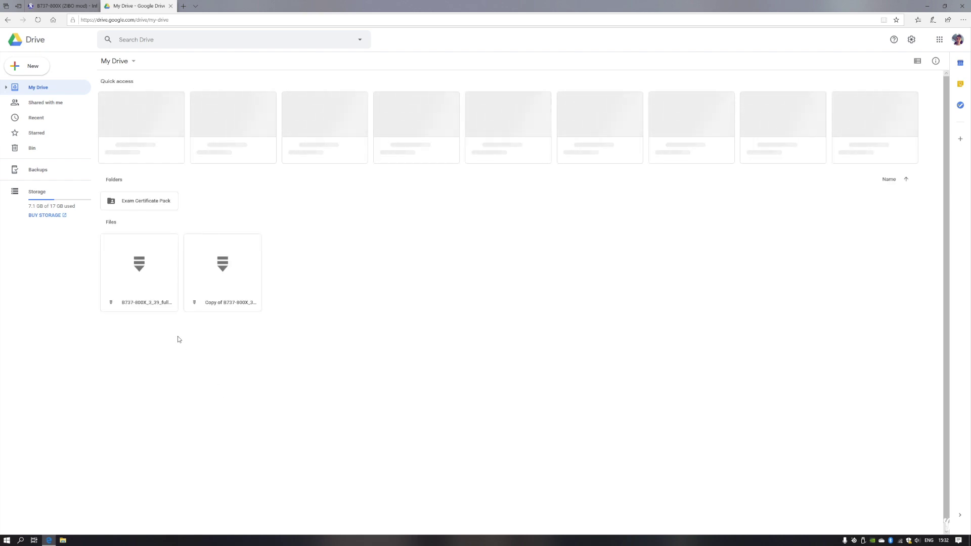
left_click_drag(291, 216, 117, 225)
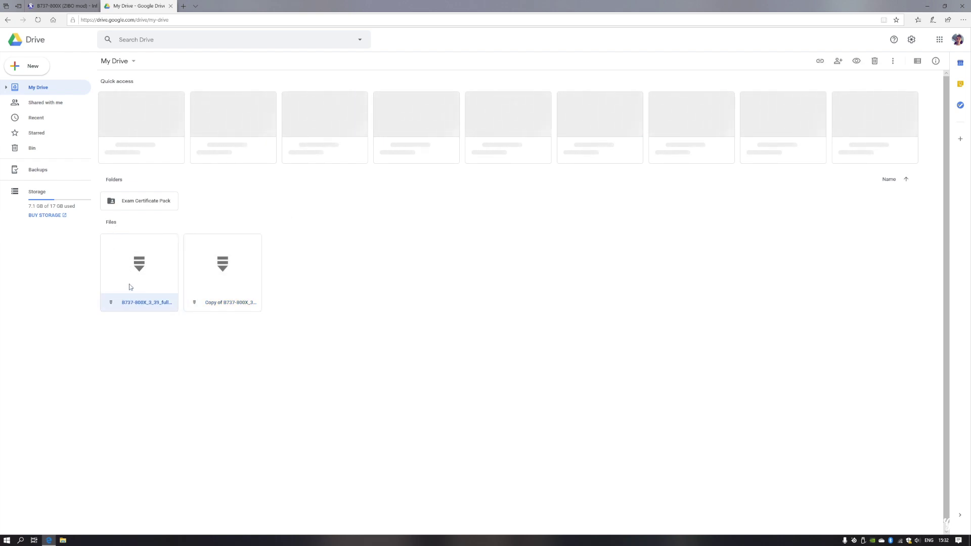
- Remove the original zip from My Drive and reload the page so only the copy remains
right_click(128, 273)
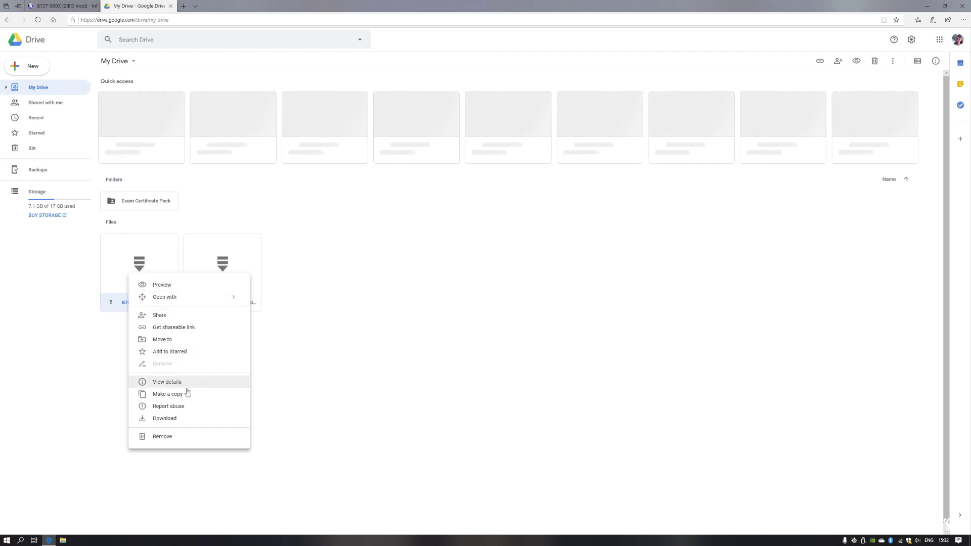
left_click(188, 438)
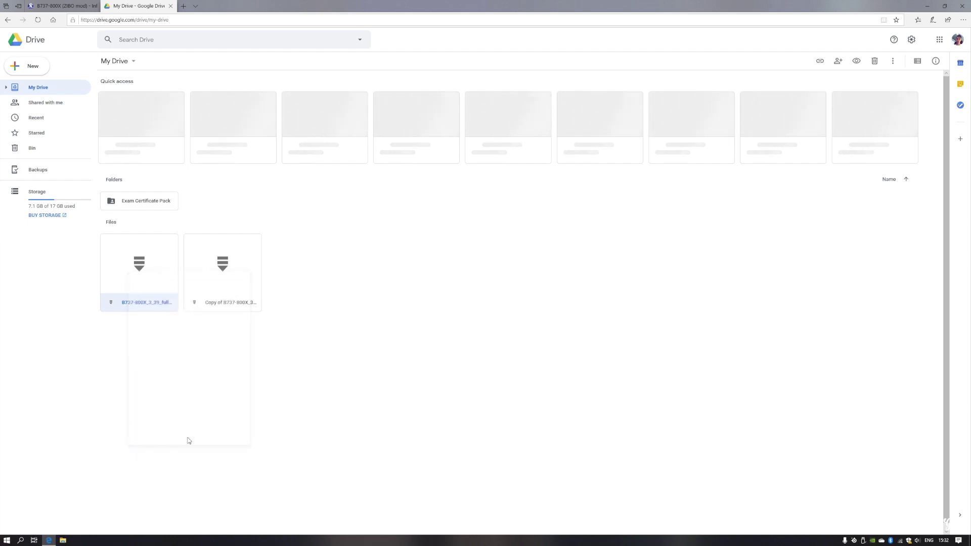
left_click(40, 22)
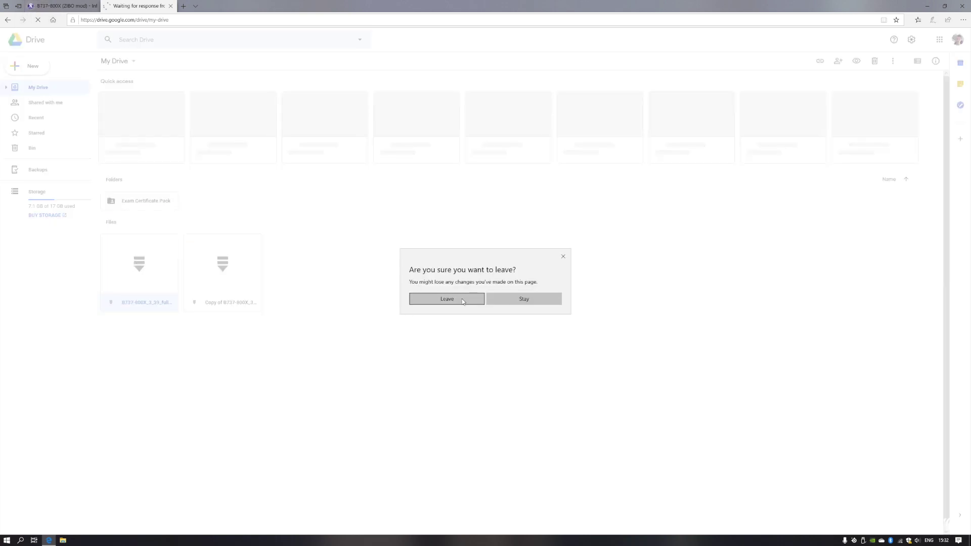
left_click(447, 299)
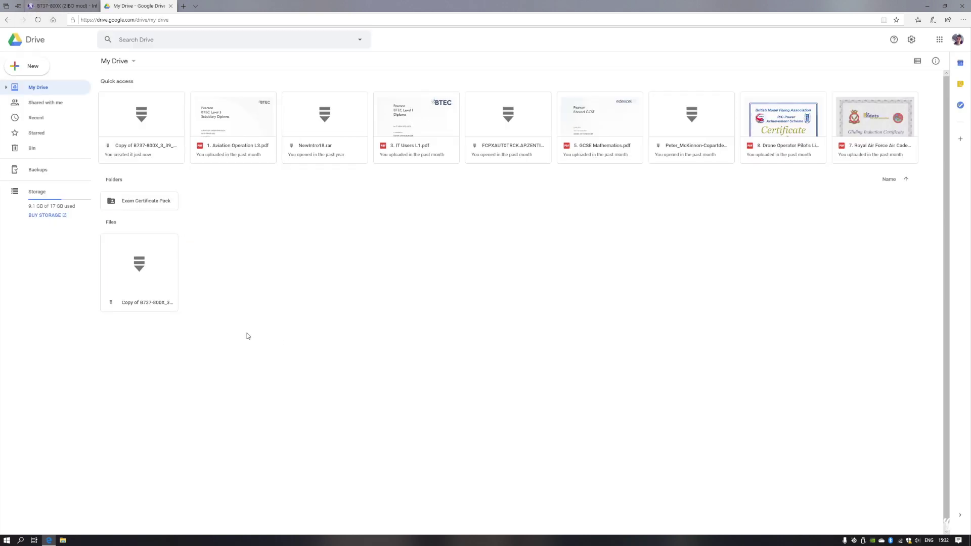
right_click(130, 264)
left_click(327, 329)
left_click_drag(212, 339, 90, 229)
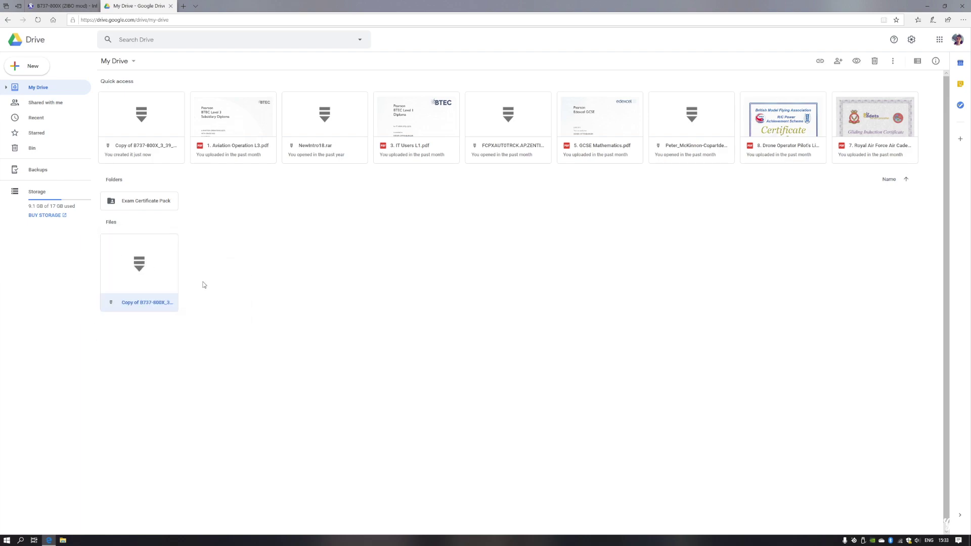
- Rename 'Copy of B737-800X_3_39_full.zip' to B737-800X_3_39_full.zip
right_click(149, 285)
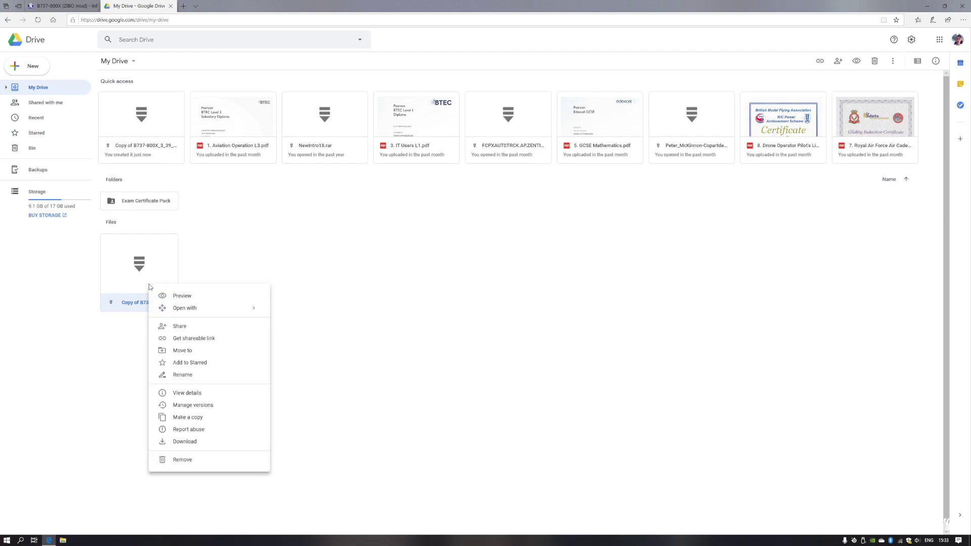
left_click(182, 375)
left_click(441, 279)
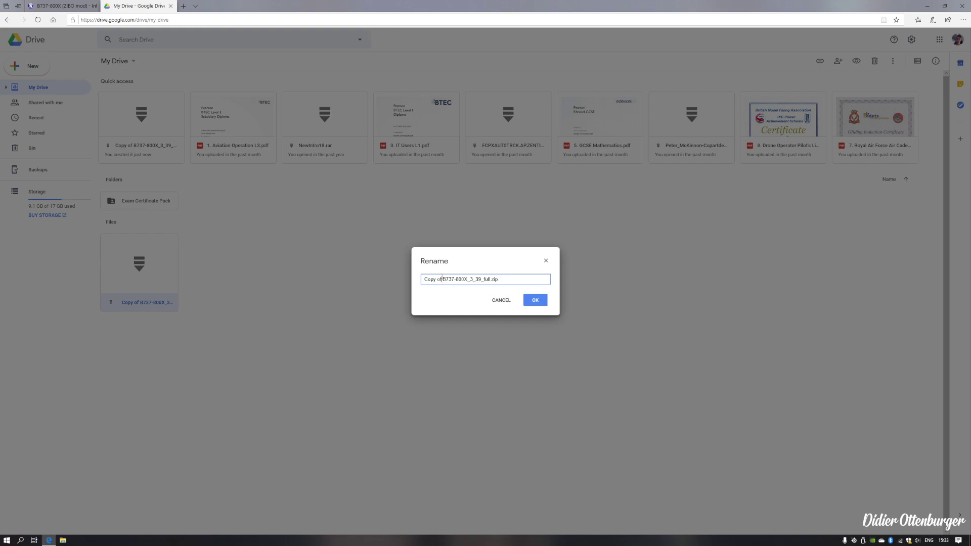
left_click_drag(443, 279, 423, 280)
key("BackSpace")
left_click_drag(426, 279, 489, 284)
left_click(535, 302)
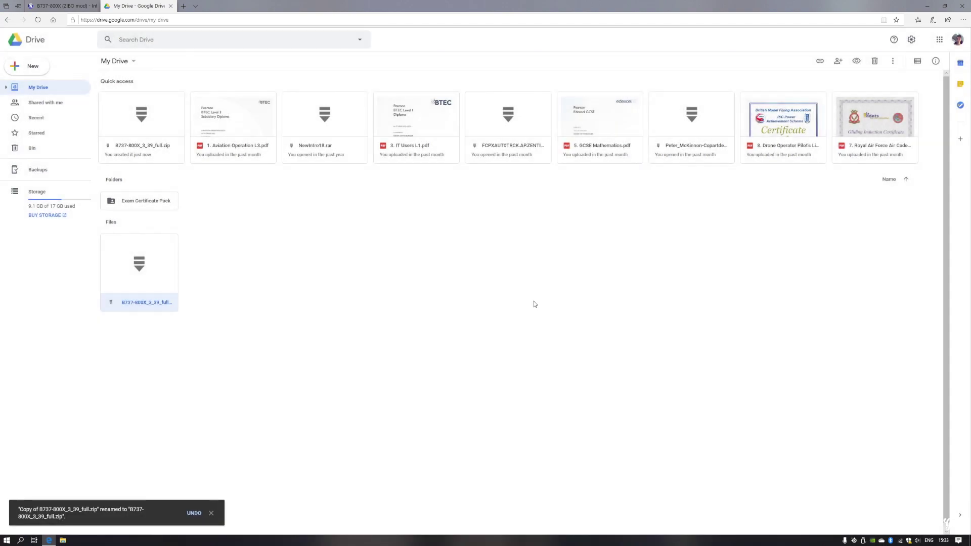
- Download B737-800X_3_39_full.zip past the virus-scan warning, save it, then close the browser
right_click(151, 280)
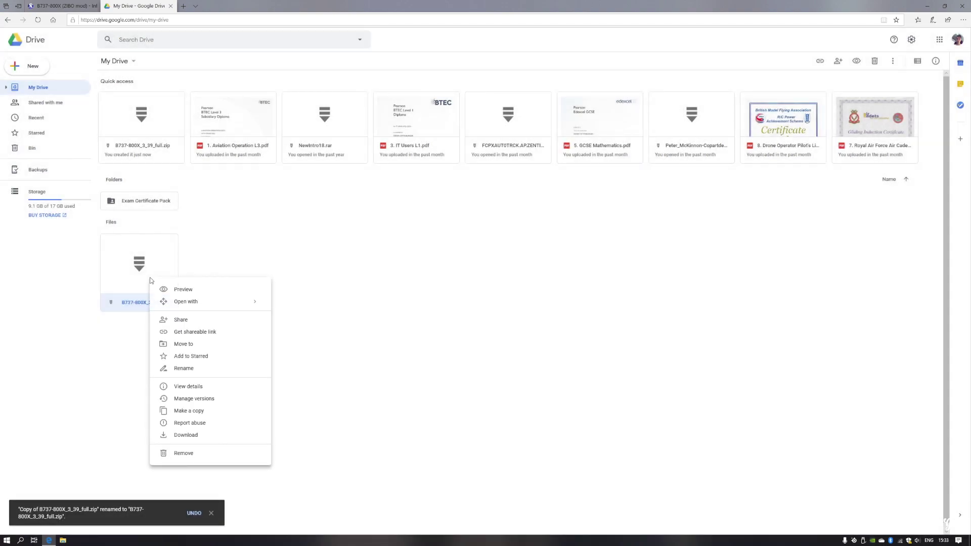
left_click(242, 438)
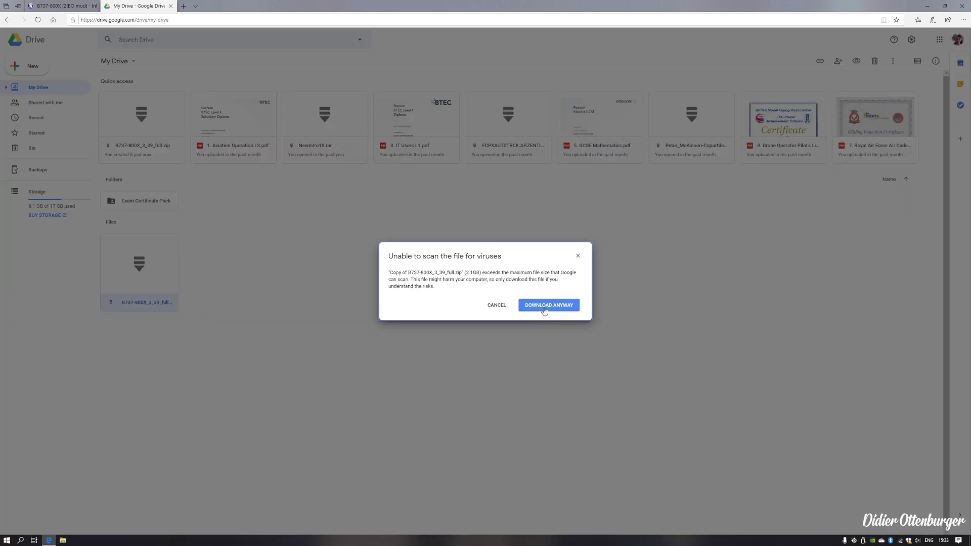
left_click(546, 306)
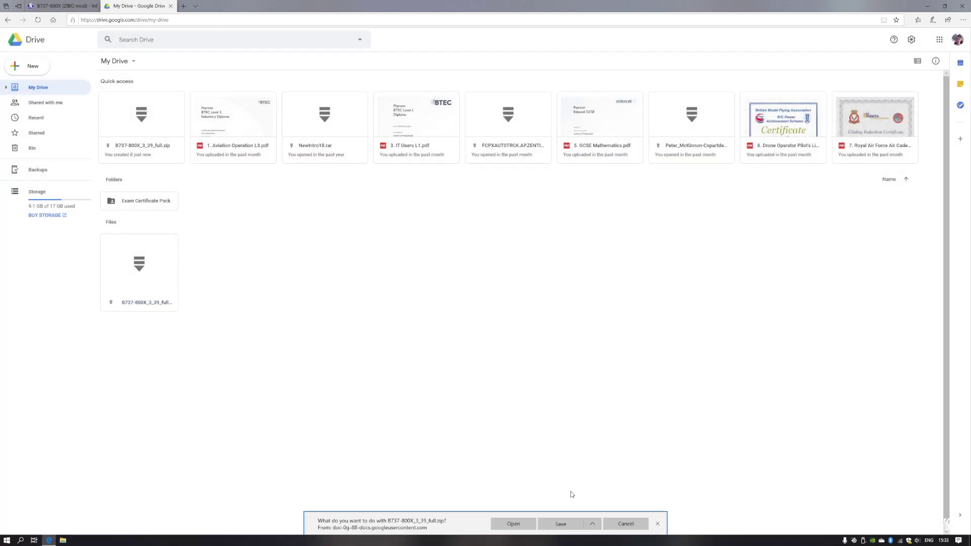
left_click(570, 523)
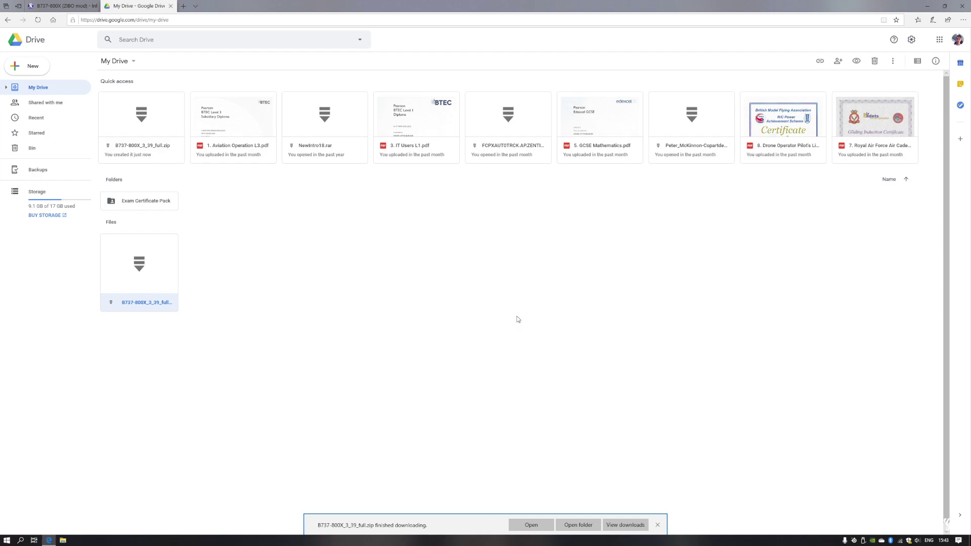
left_click_drag(279, 471, 575, 463)
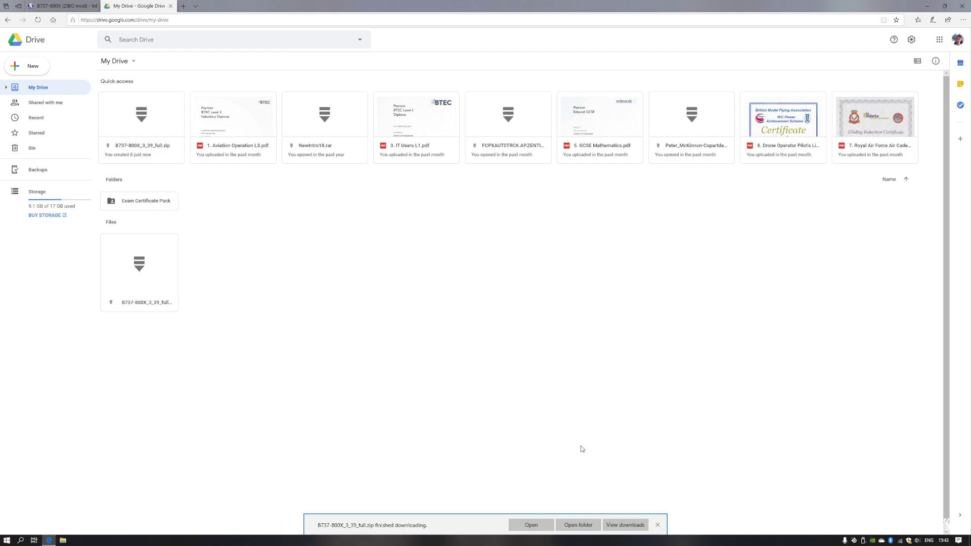
left_click(962, 6)
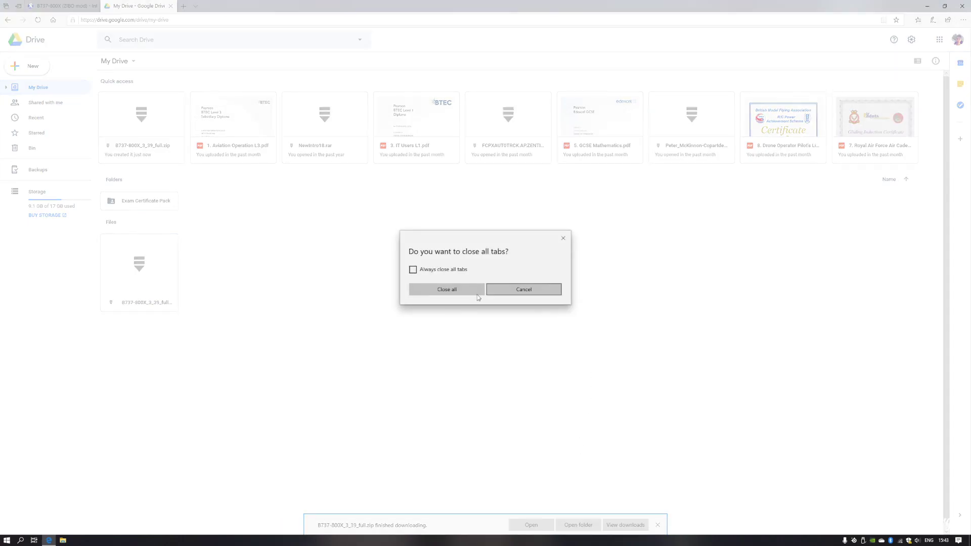
- Close all browser tabs and view the 2,163,673 KB B737-800X_3_39_full zip in Downloads
left_click(451, 290)
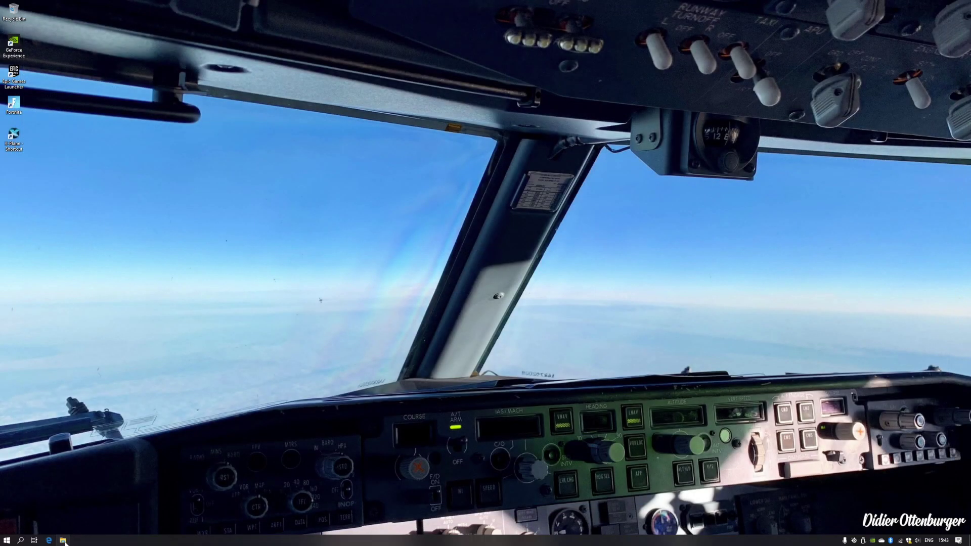
left_click(63, 541)
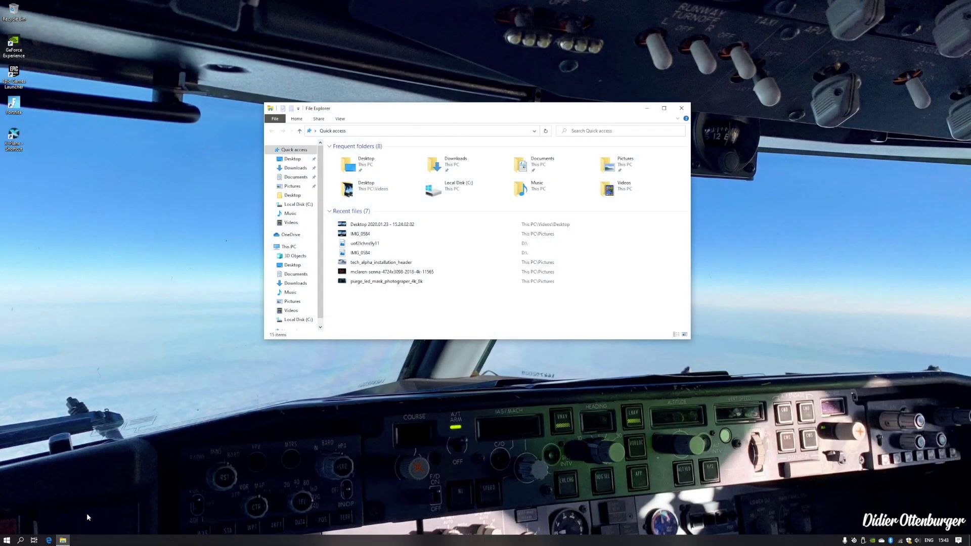
left_click(304, 285)
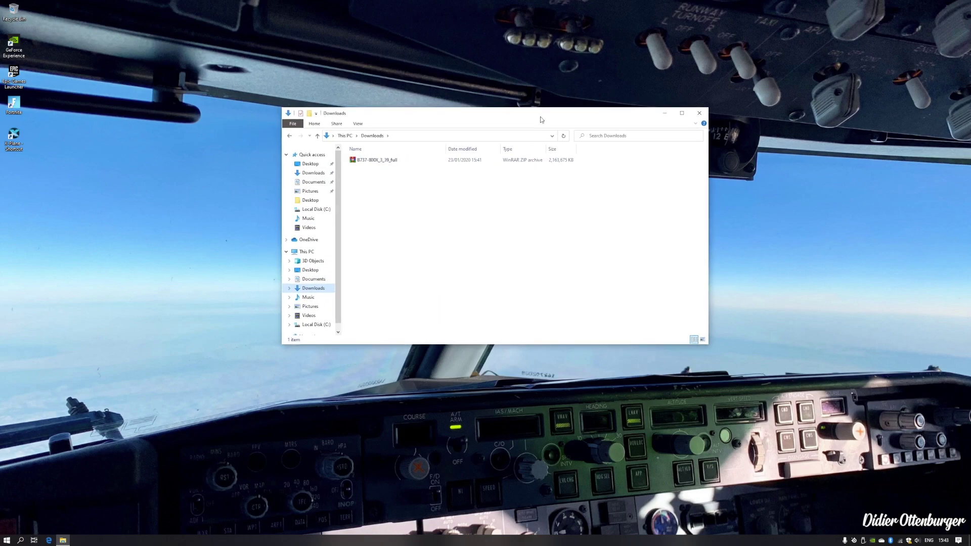
left_click_drag(587, 207, 334, 147)
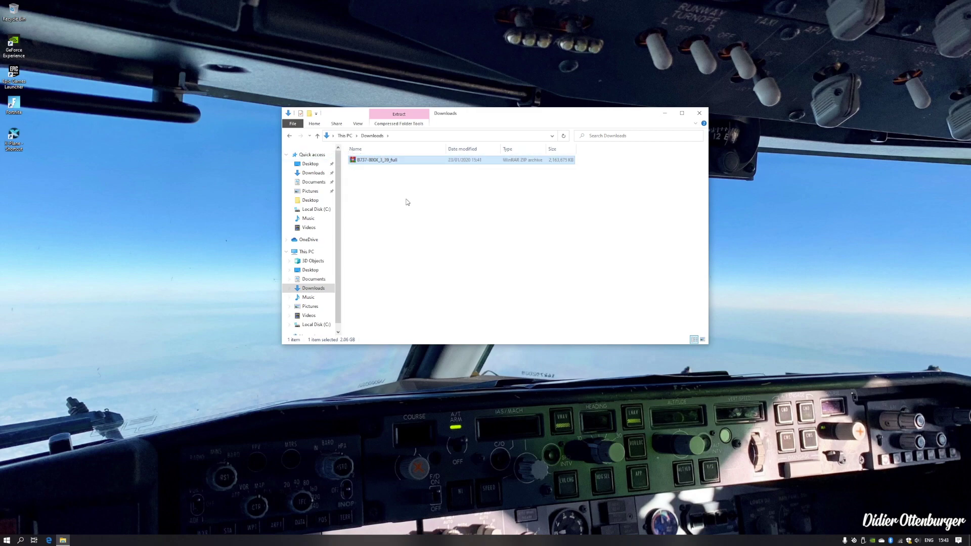
left_click(444, 218)
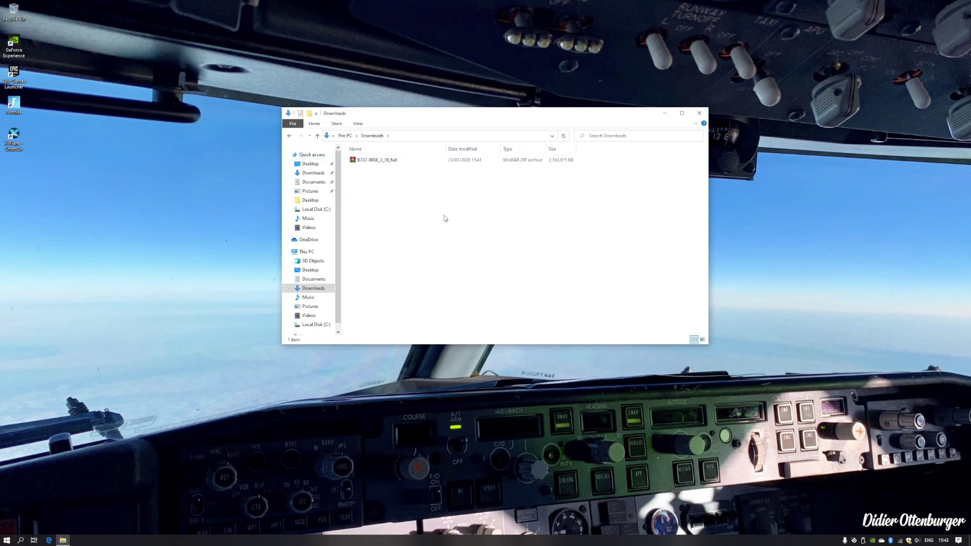
- Extract the B737-800X_3_39_full ZIP in Downloads into its own B737-800X_3_39_full folder
right_click(402, 160)
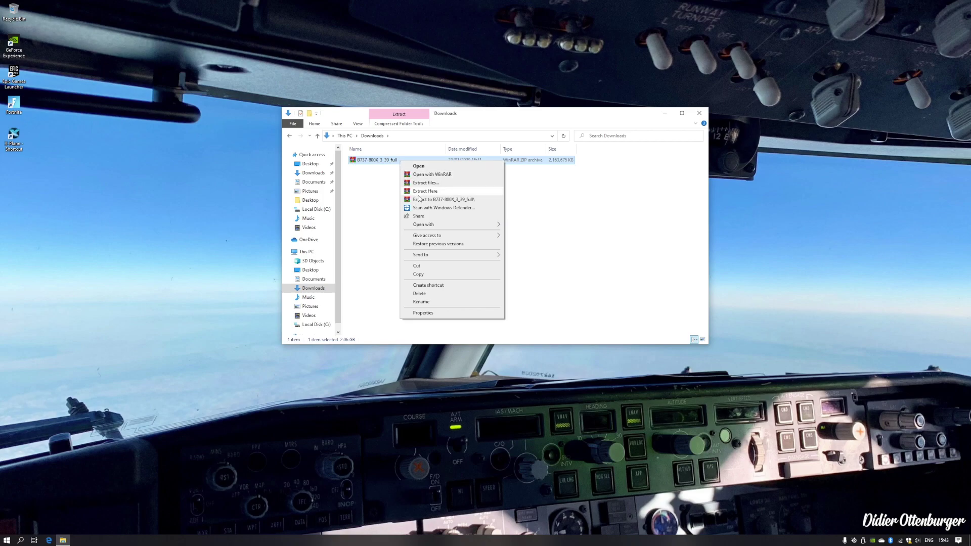
left_click(459, 199)
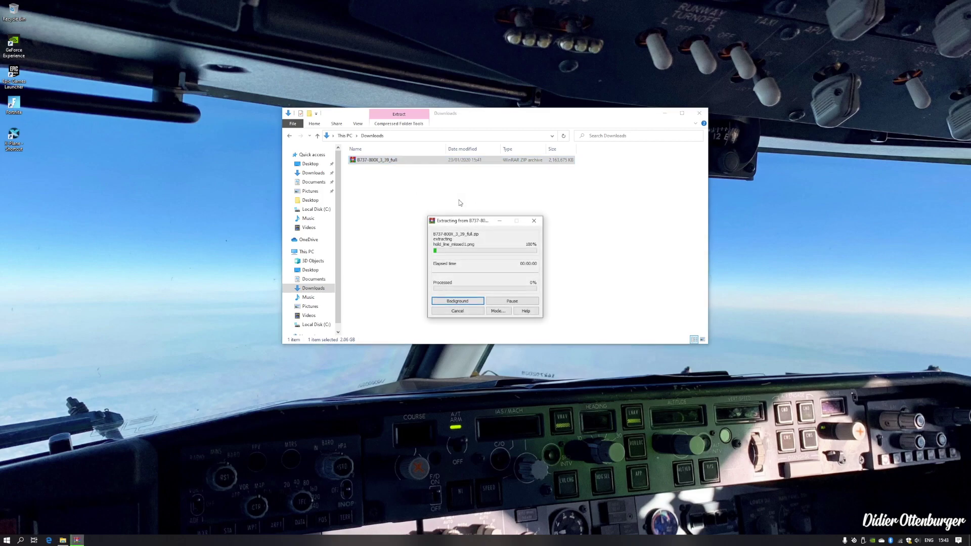
left_click(388, 208)
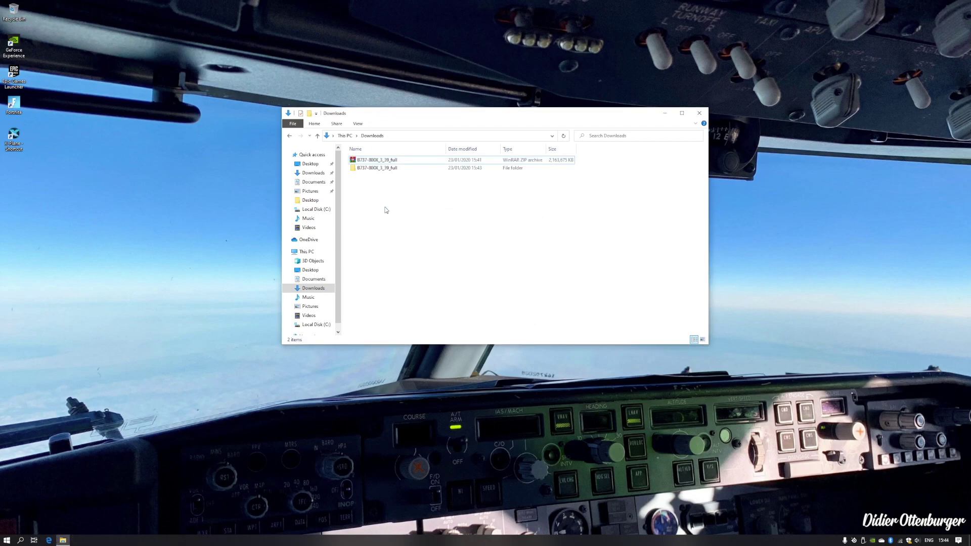
- Move the extracted B737-800X aircraft folder onto the desktop and close File Explorer
double_click(429, 171)
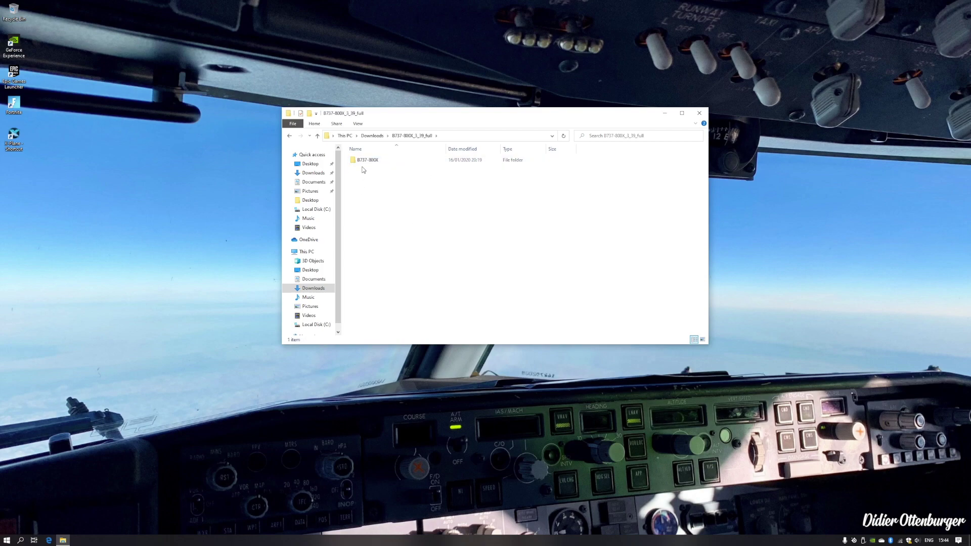
double_click(387, 160)
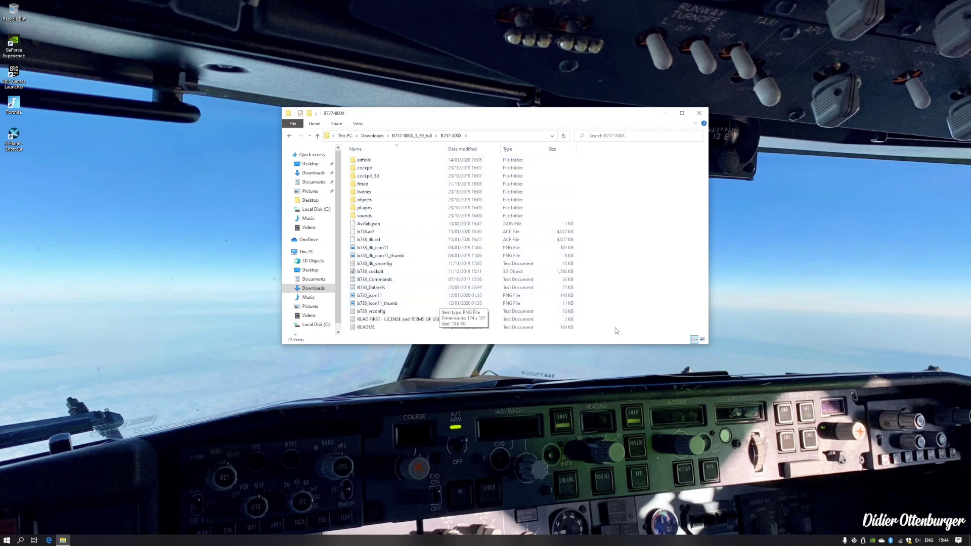
left_click_drag(615, 333, 646, 310)
left_click(289, 136)
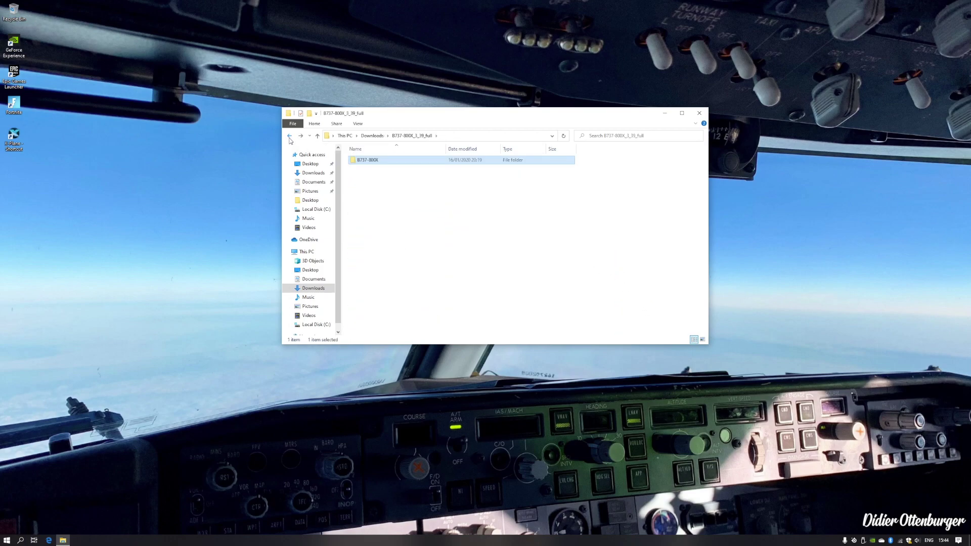
left_click(289, 136)
double_click(387, 159)
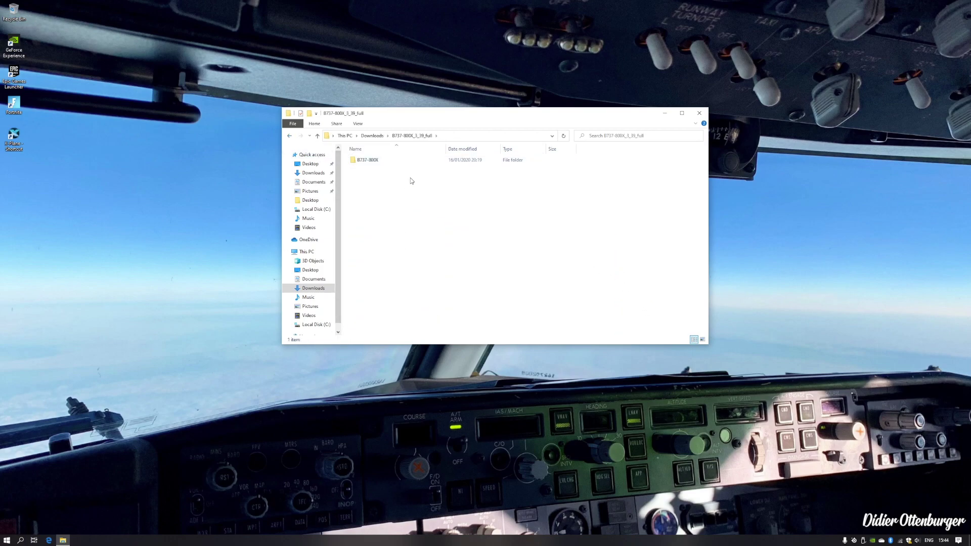
key("ctrl+a")
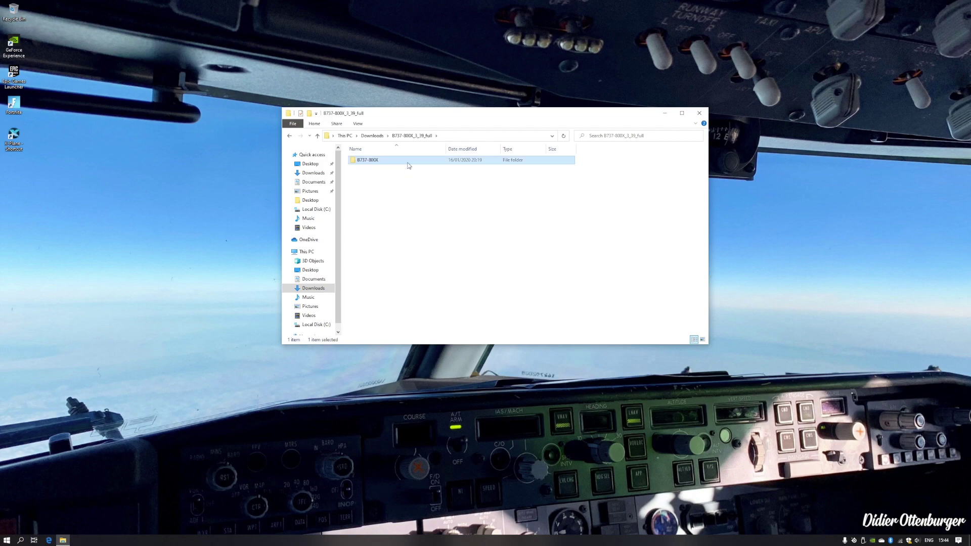
left_click_drag(405, 162, 148, 181)
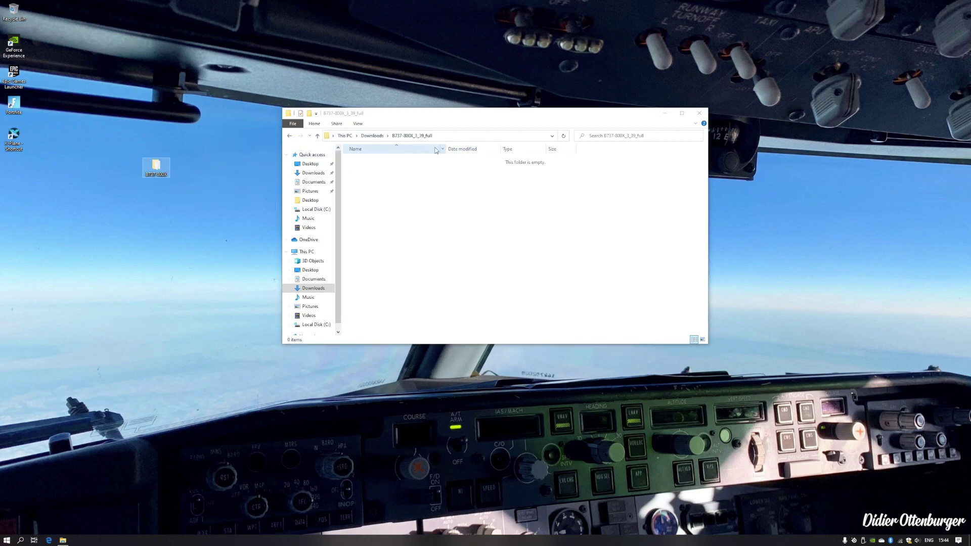
left_click(699, 113)
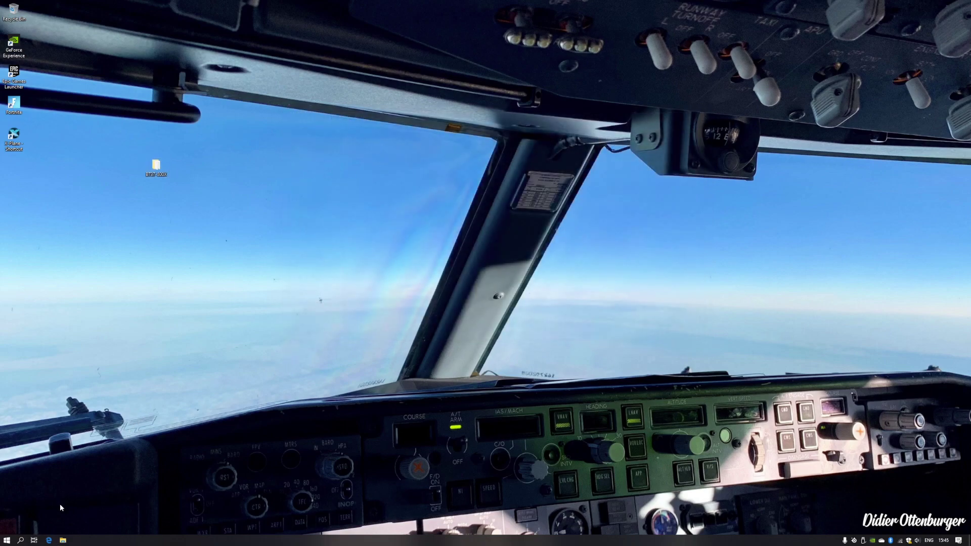
- Create a new folder named ZIBO inside C:\X-Plane 11\Aircraft
left_click(62, 540)
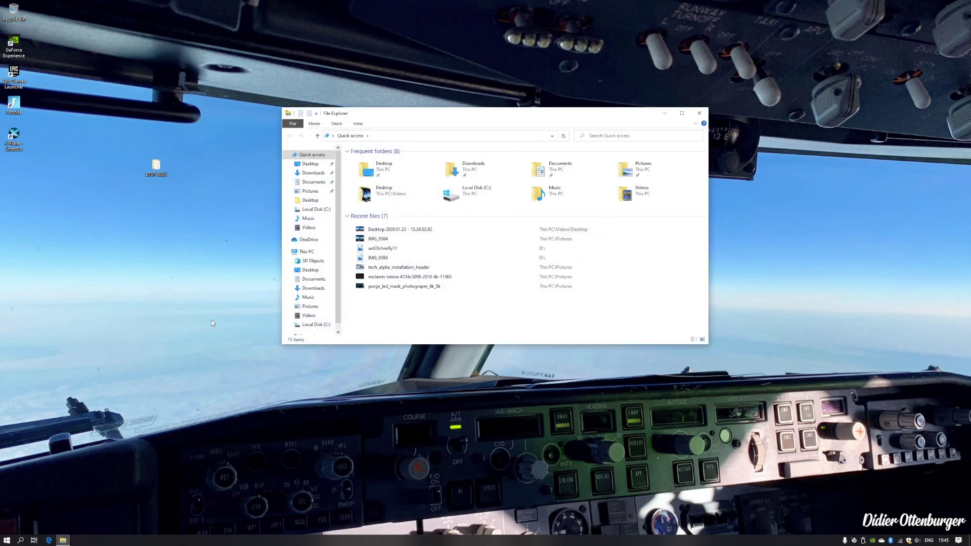
left_click(308, 251)
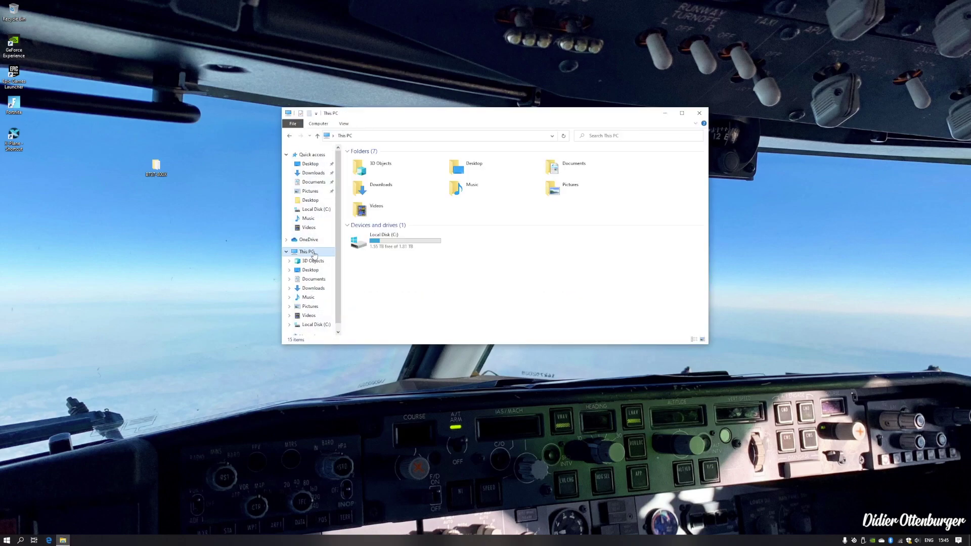
double_click(396, 243)
double_click(386, 209)
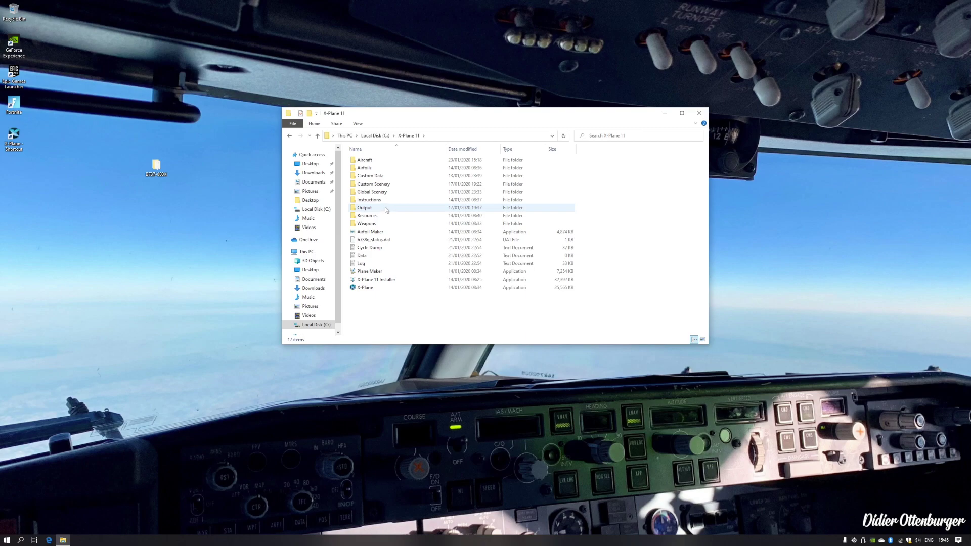
double_click(455, 163)
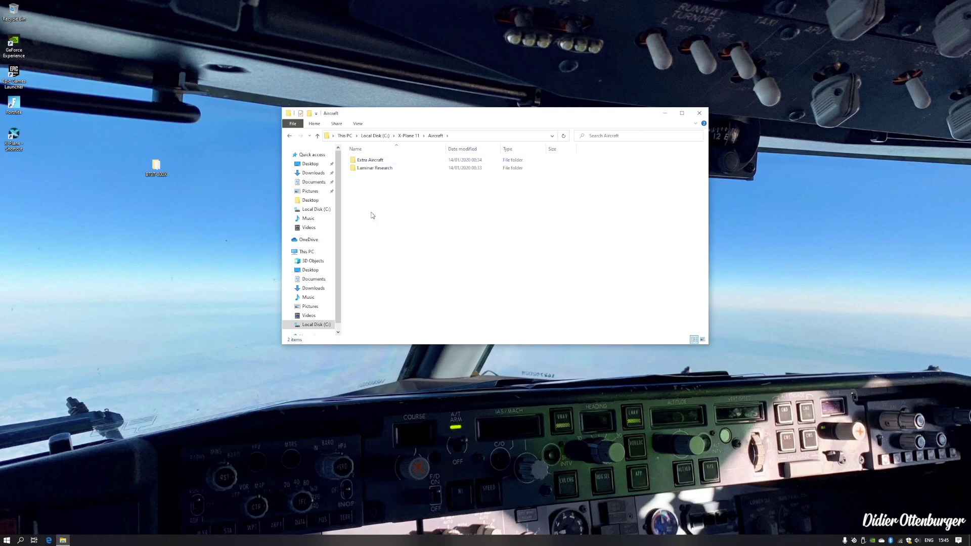
right_click(374, 206)
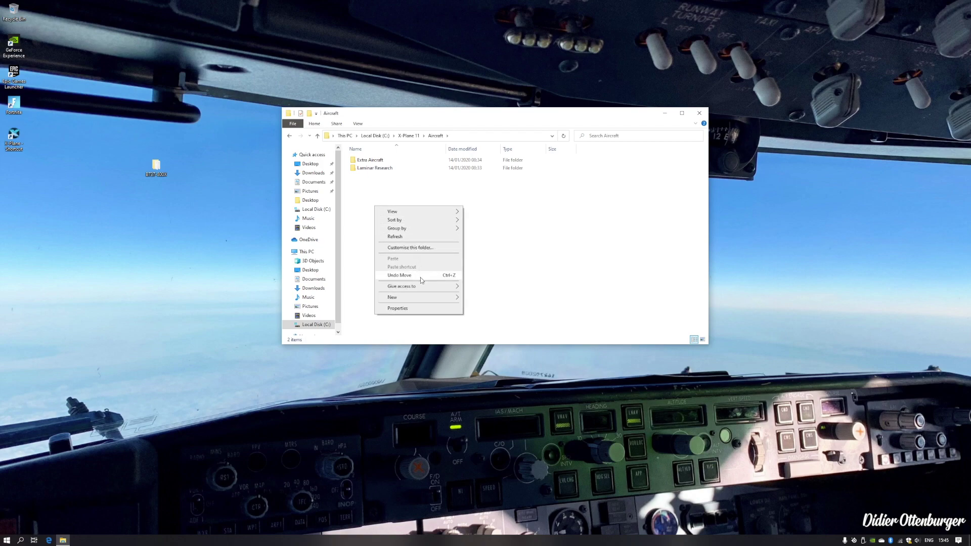
mouse_move(443, 298)
left_click(485, 300)
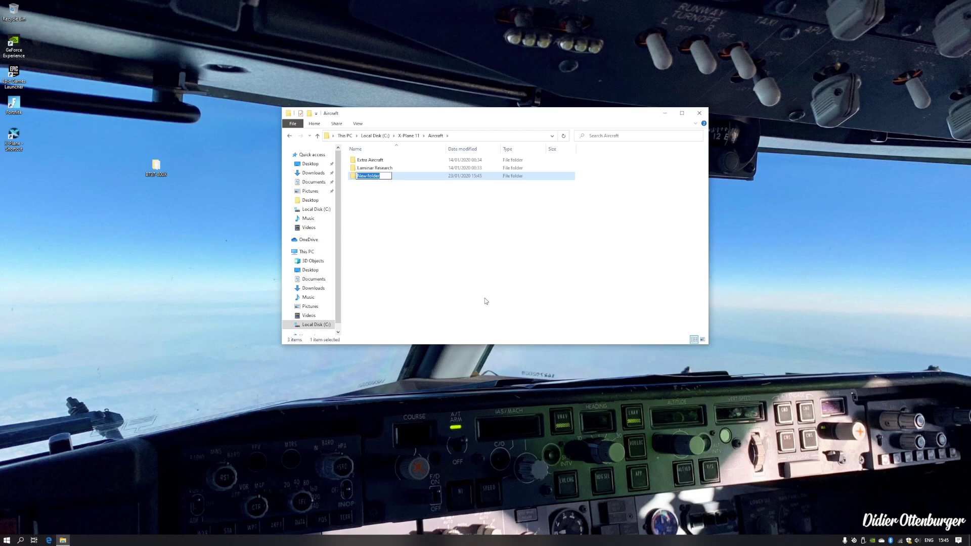
type("ZIBO")
left_click(390, 233)
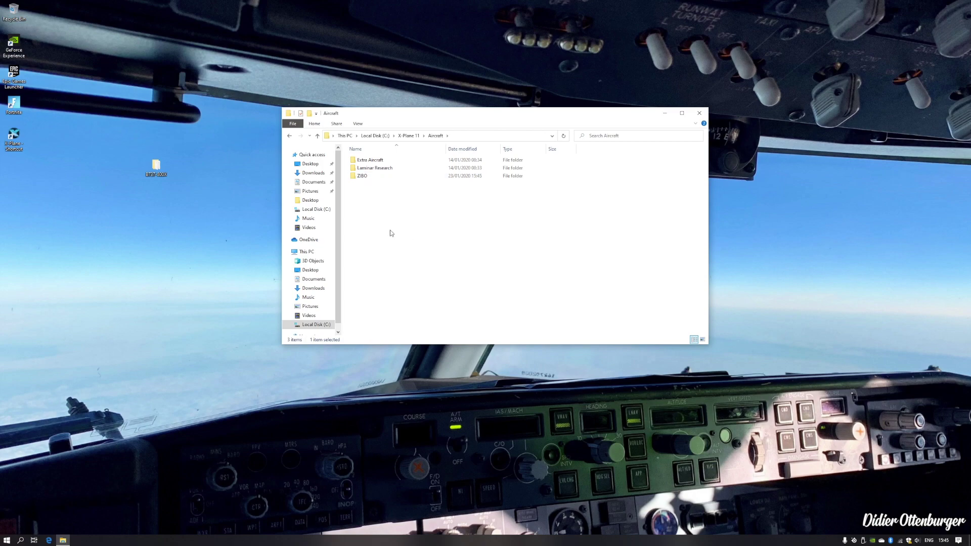
- Move the B737-800X folder from the desktop into the ZIBO folder
double_click(388, 176)
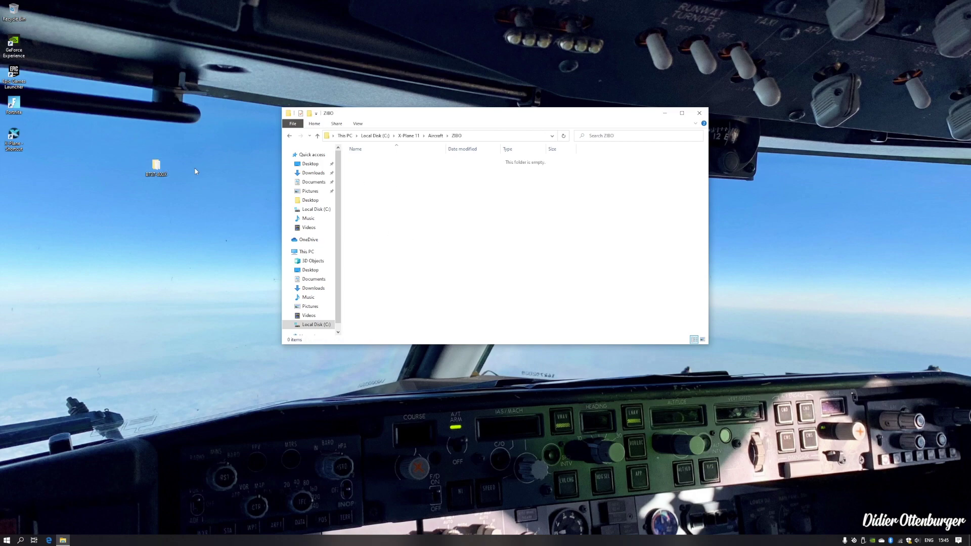
left_click_drag(202, 203, 114, 120)
left_click_drag(154, 165, 438, 200)
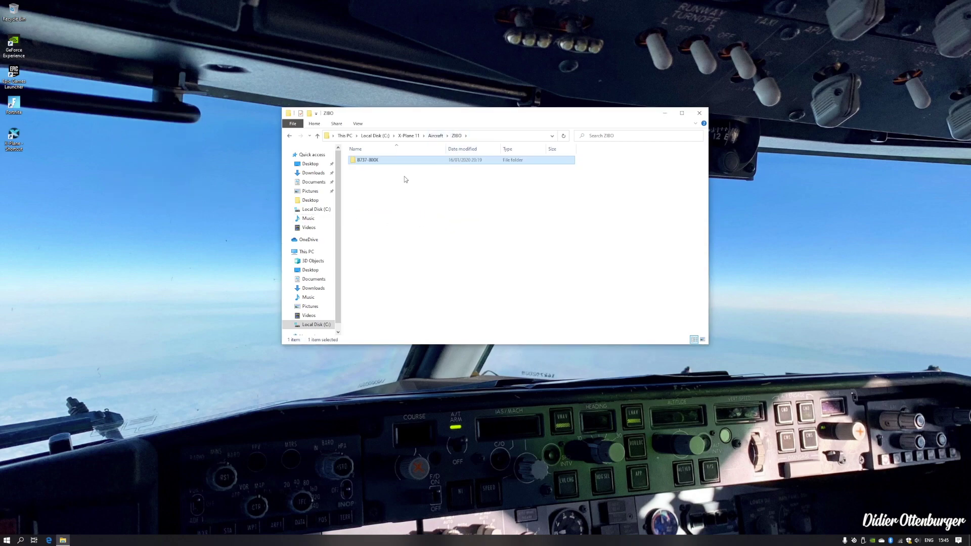
- Check that Aircraft\ZIBO\B737-800X contains the aircraft files, then close File Explorer
double_click(405, 161)
left_click(290, 136)
left_click(290, 136)
left_click(290, 136)
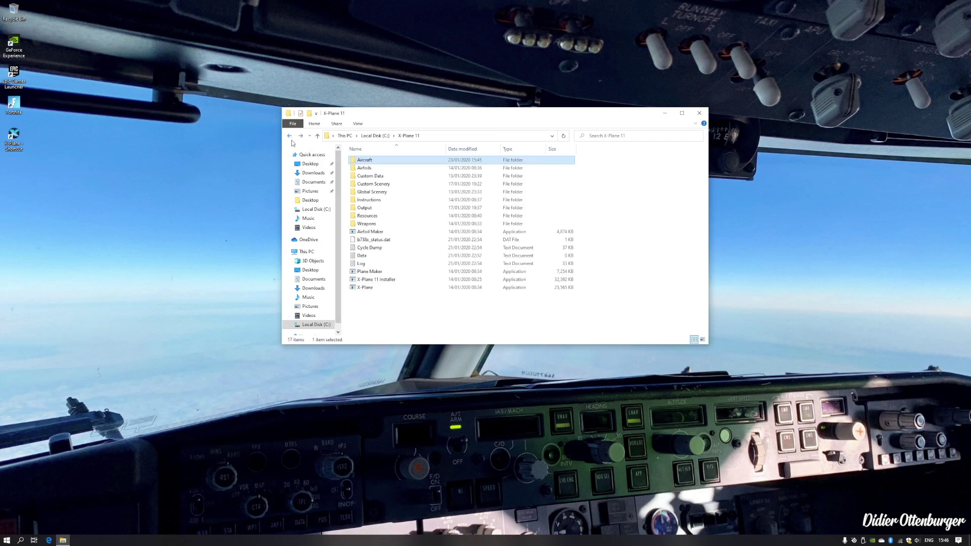
double_click(392, 160)
left_click(383, 177)
double_click(382, 177)
double_click(385, 161)
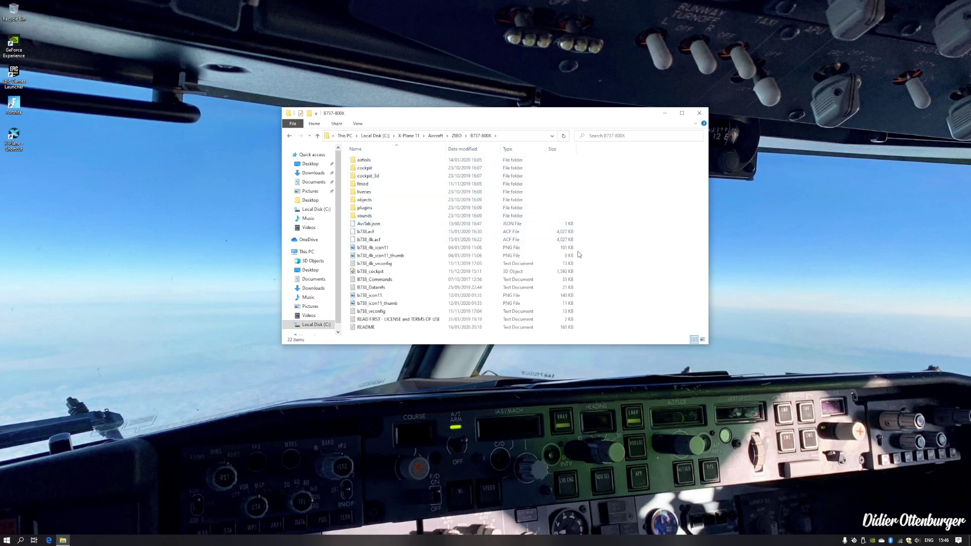
left_click(289, 136)
left_click_drag(447, 117, 418, 134)
left_click(668, 131)
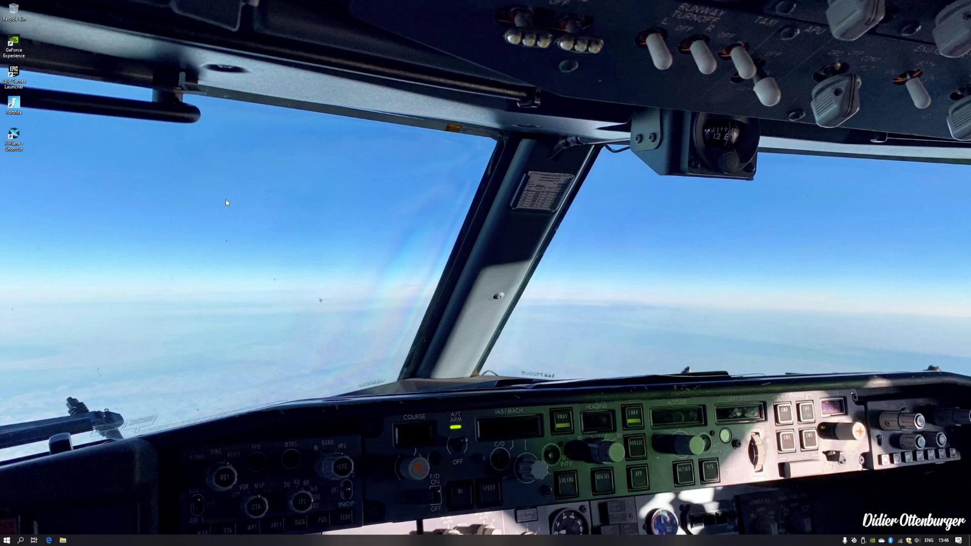
- Launch X-Plane 11, start a new flight and select the Boeing 737-800X (4k)
double_click(14, 136)
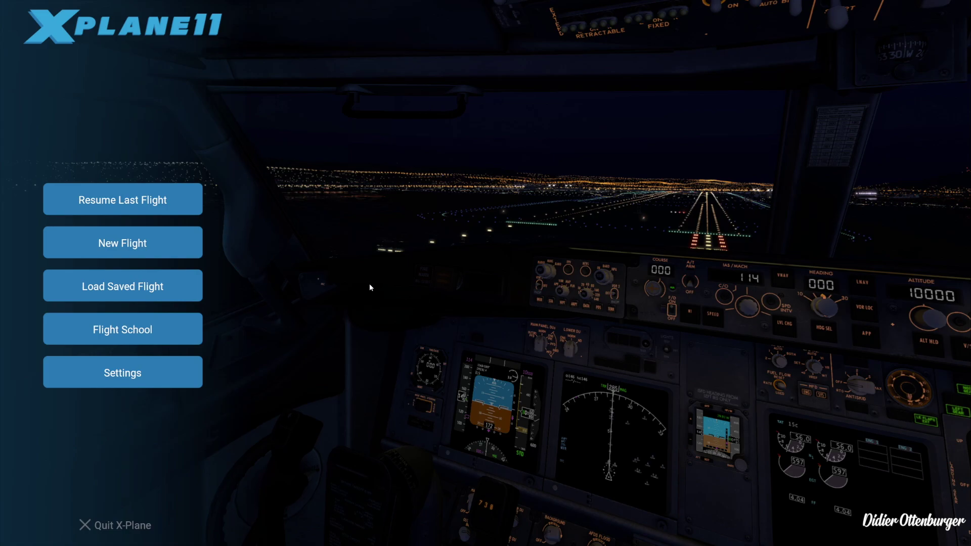
left_click(158, 248)
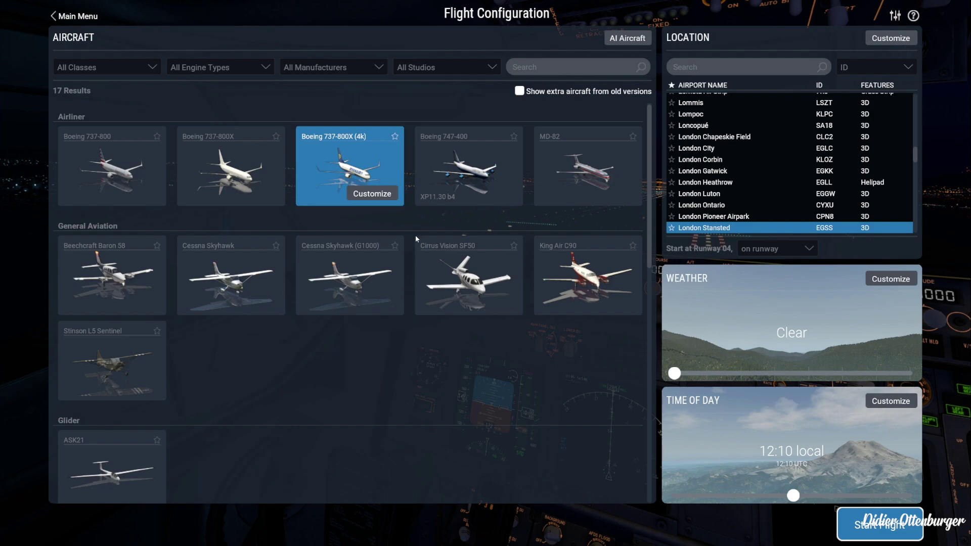
left_click(235, 170)
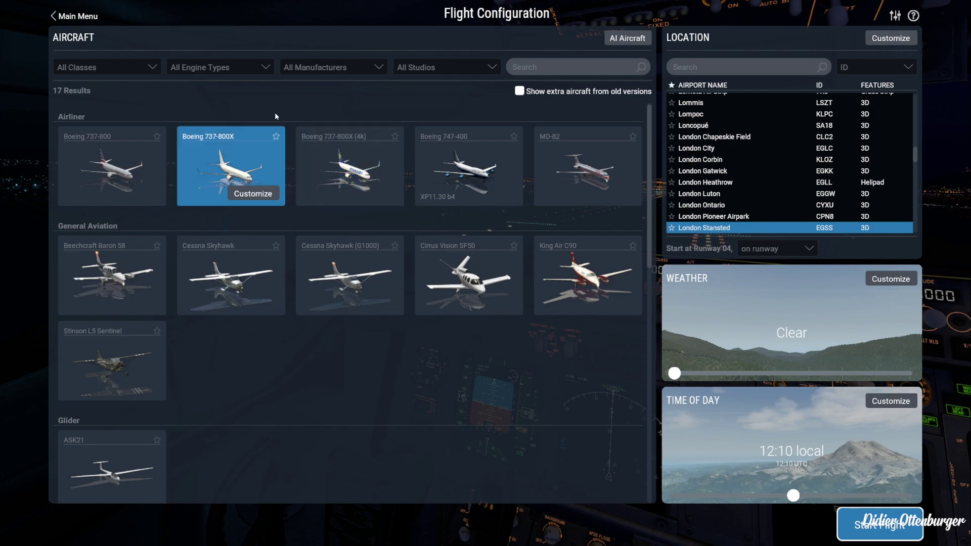
left_click(314, 127)
left_click(253, 147)
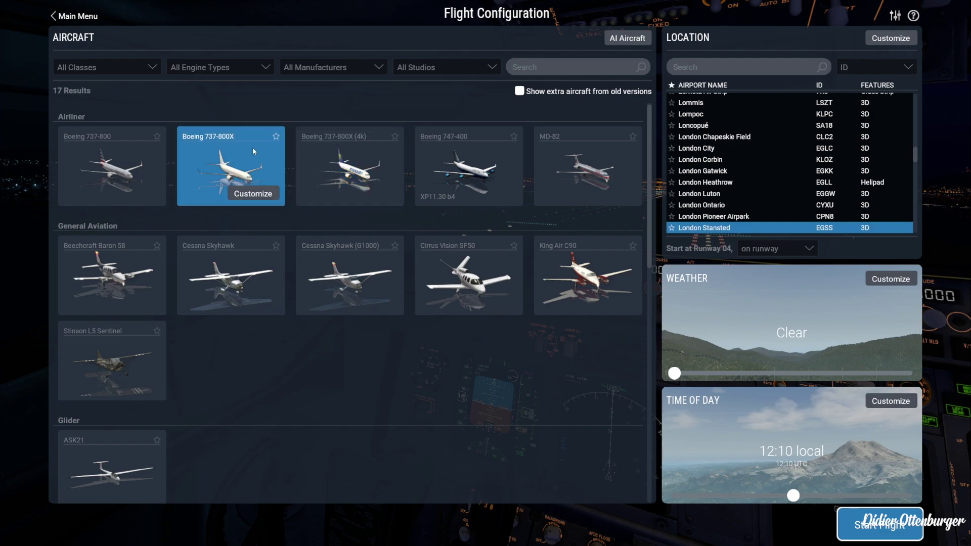
left_click(344, 159)
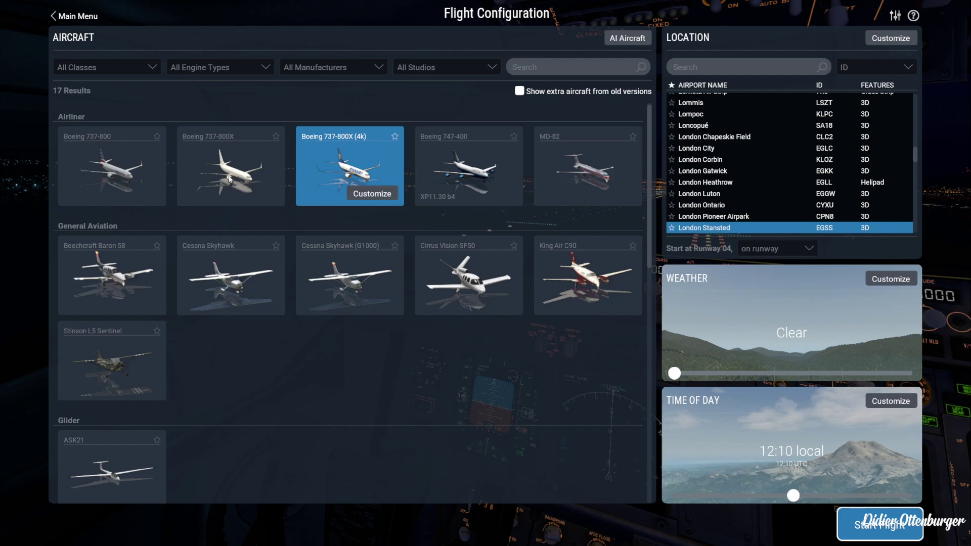
left_click(81, 150)
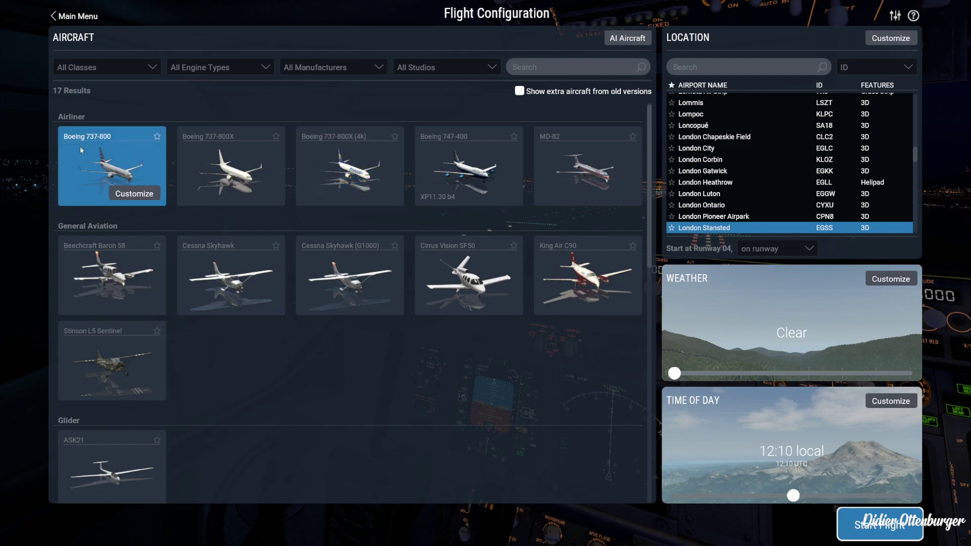
left_click(254, 158)
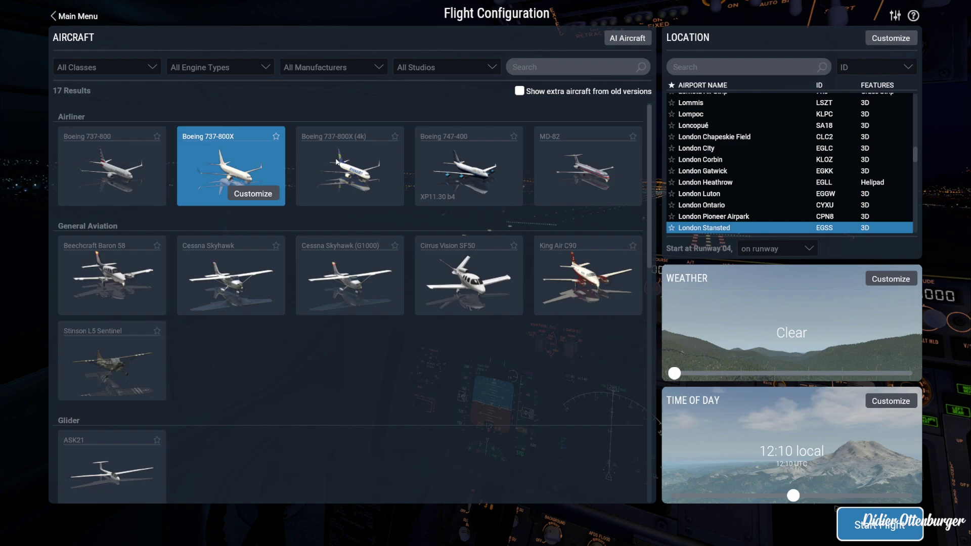
left_click(337, 161)
left_click(257, 158)
left_click(357, 149)
- Open the 737-800X (4K) liveries and scroll to the Ryanair EI-GJK livery
left_click(371, 195)
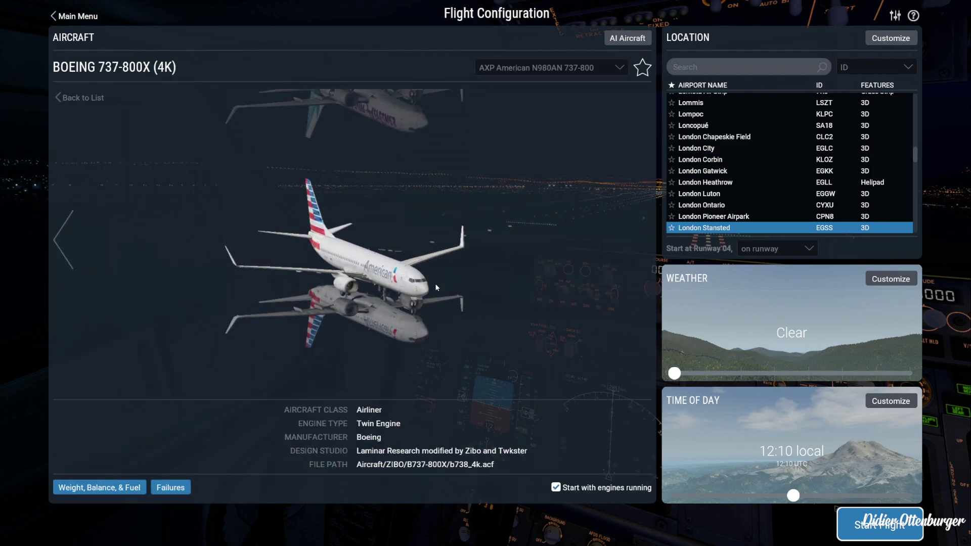
scroll(435, 283, "up", 3)
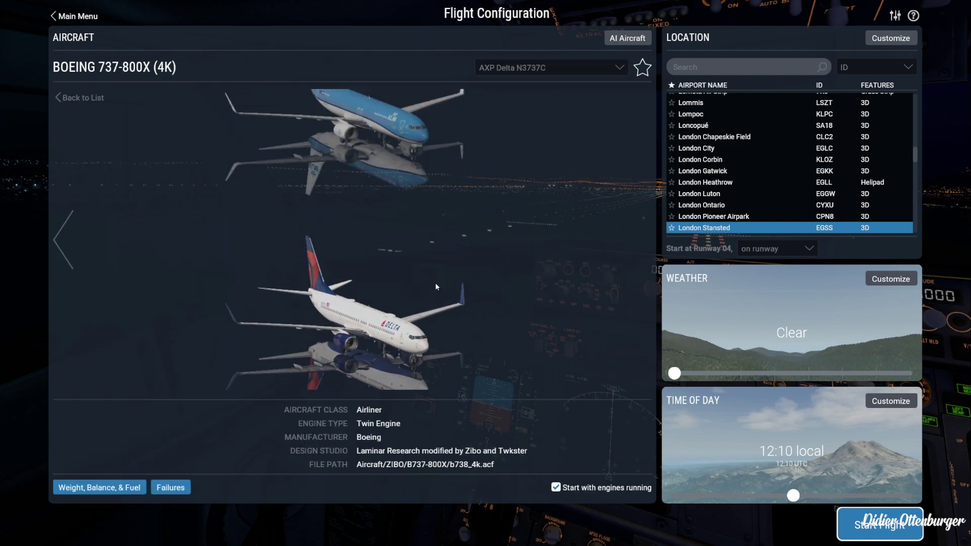
scroll(434, 261, "up", 2)
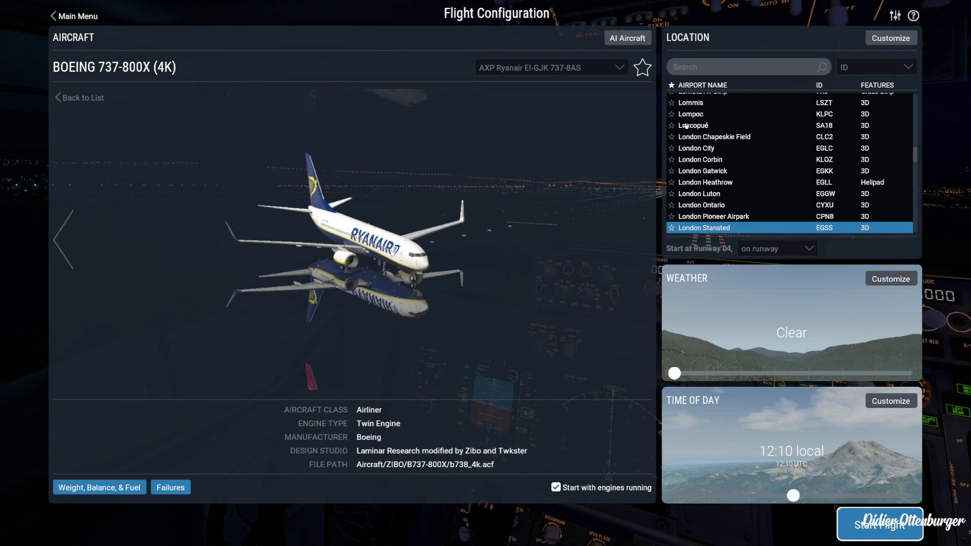
- Search for EGSS, confirm London Stansted runway 04 as the start, and start the flight
left_click(895, 41)
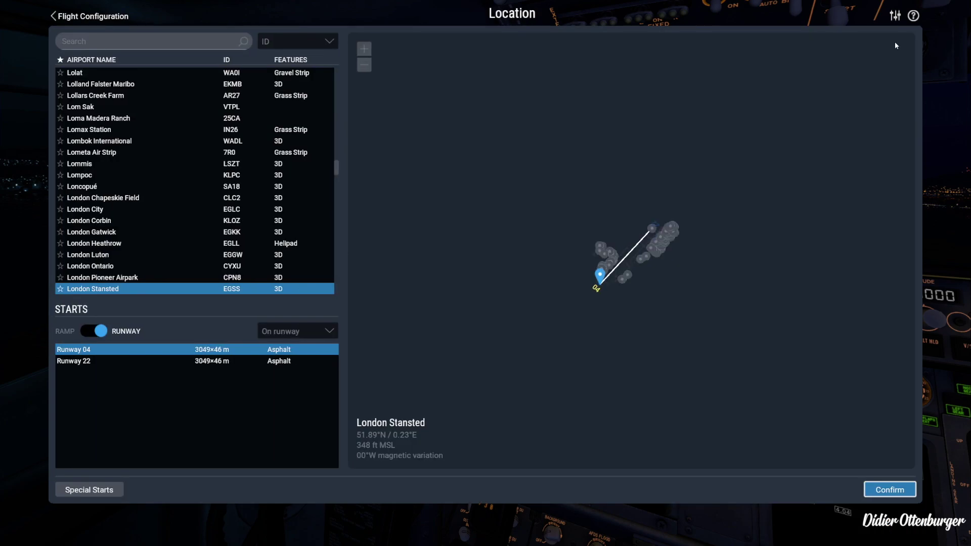
left_click(137, 41)
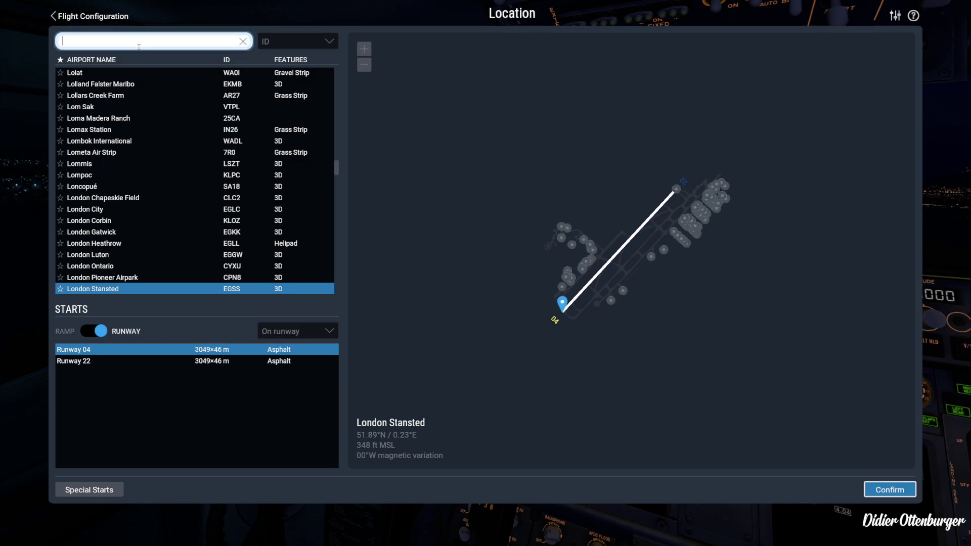
type("egss")
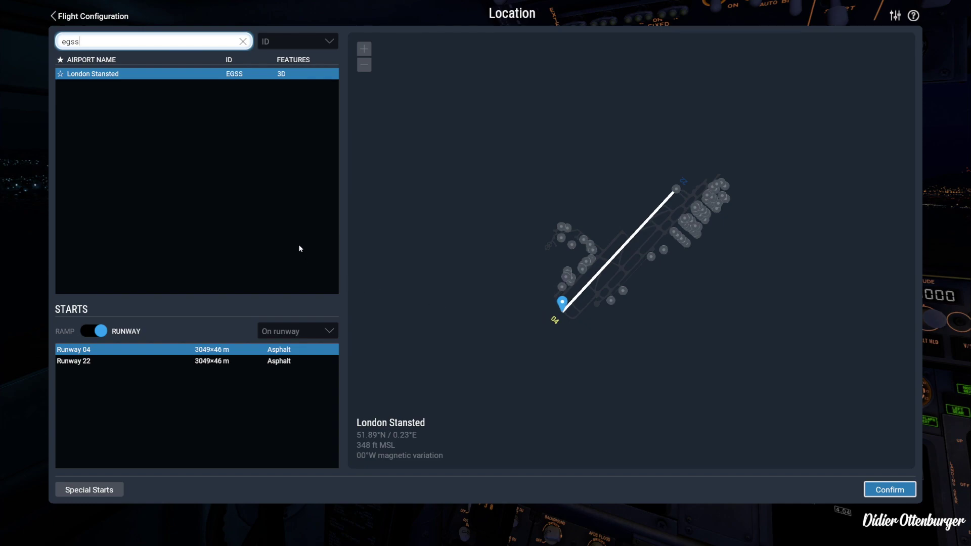
left_click(878, 492)
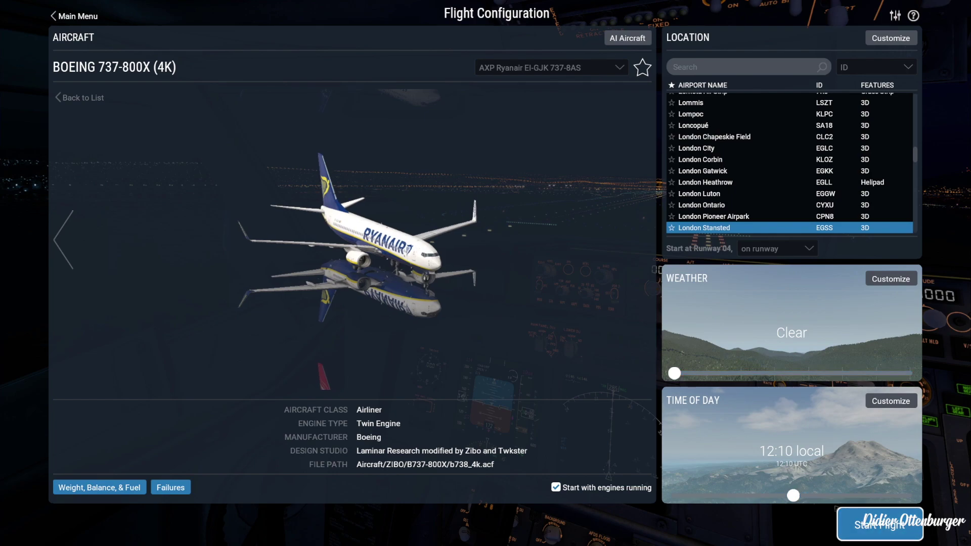
left_click(873, 528)
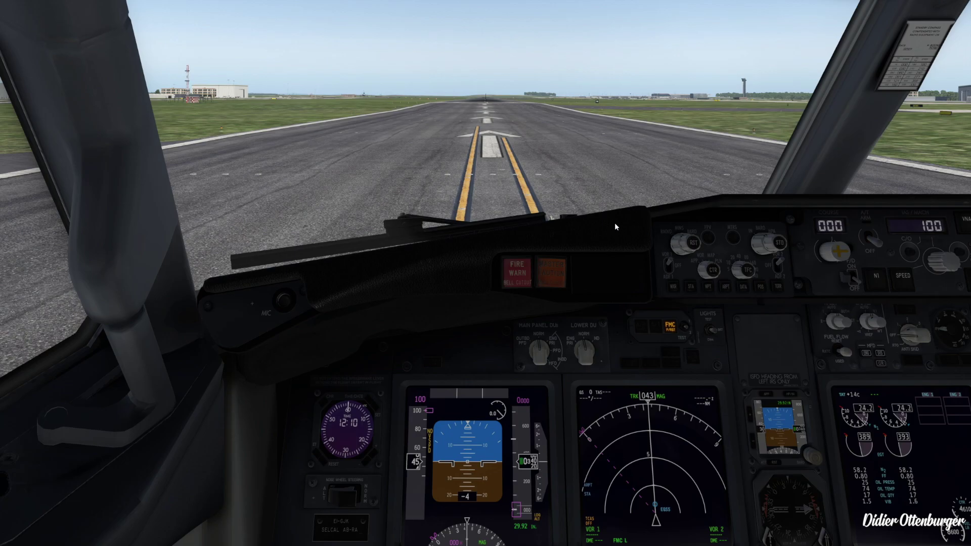
- Switch on the landing, both runway turnoff and taxi lights, and set Chimes and Fasten Belts to OFF/AUTO
left_click_drag(615, 227, 651, 258)
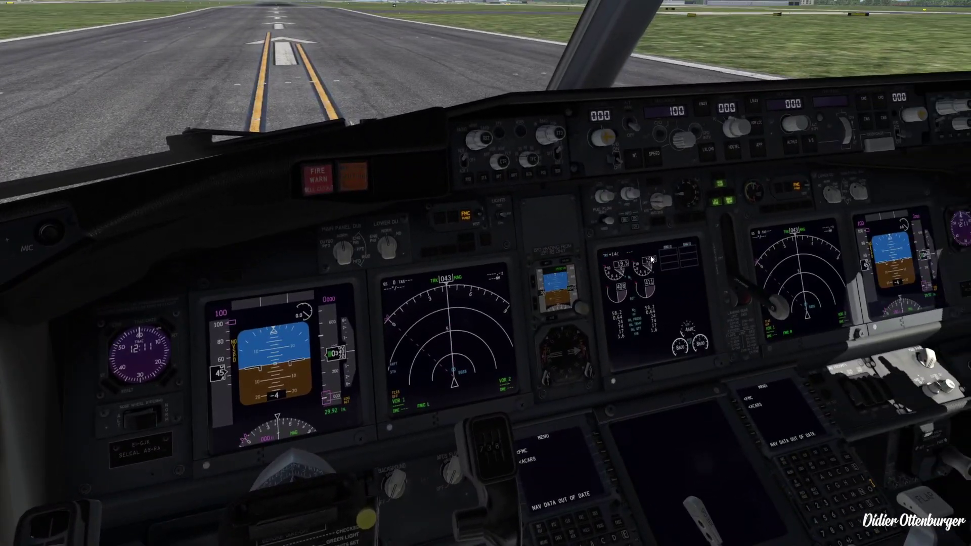
left_click_drag(498, 223, 477, 135)
left_click(467, 117)
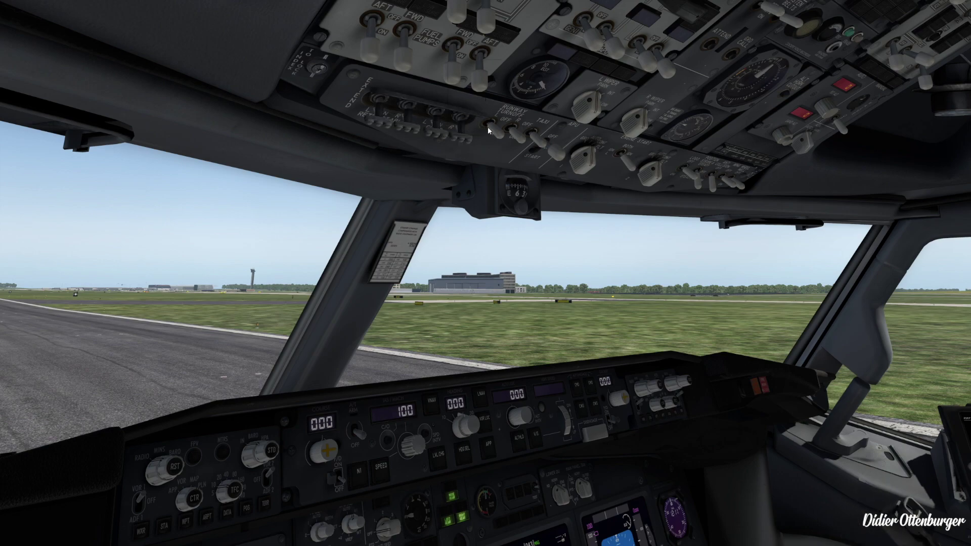
left_click(488, 126)
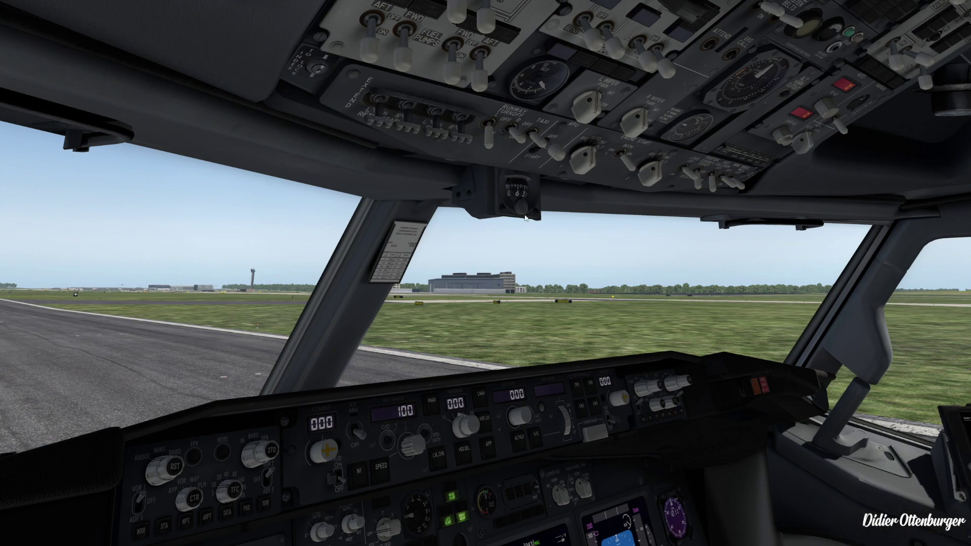
left_click_drag(524, 217, 476, 213)
left_click(698, 170)
left_click(710, 170)
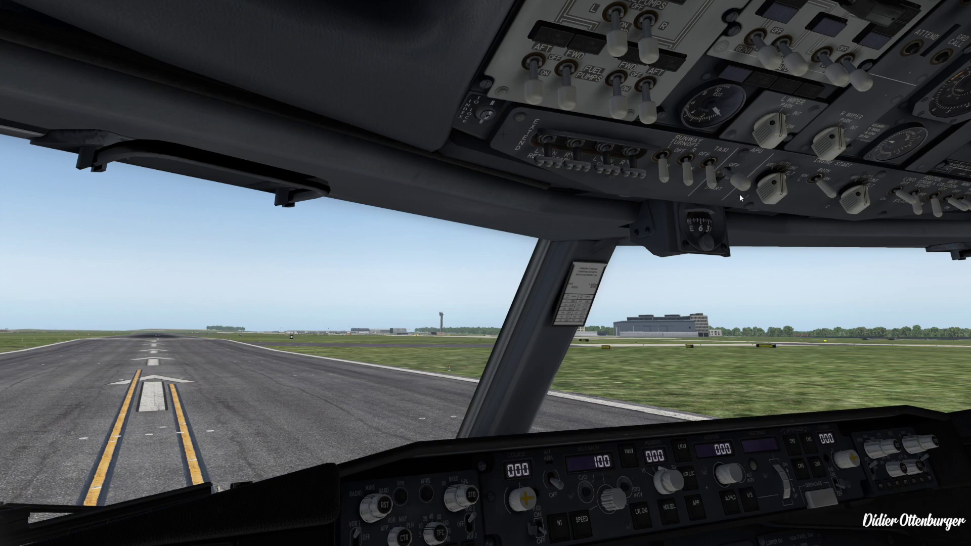
left_click_drag(775, 190, 782, 209)
left_click(765, 202)
left_click(782, 212)
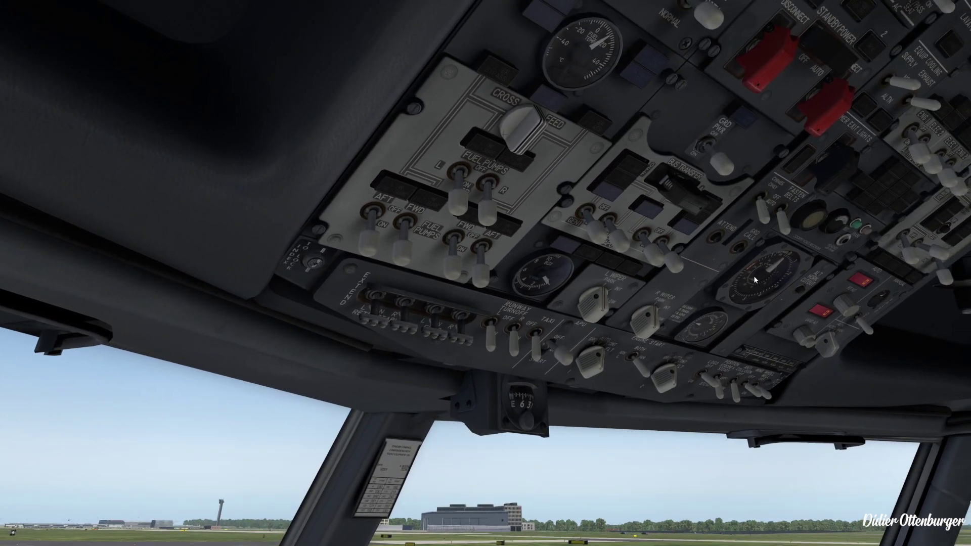
- Toggle the standby power guard, ground power switch and AC meter selector on the overhead panel
left_click_drag(755, 297, 623, 454)
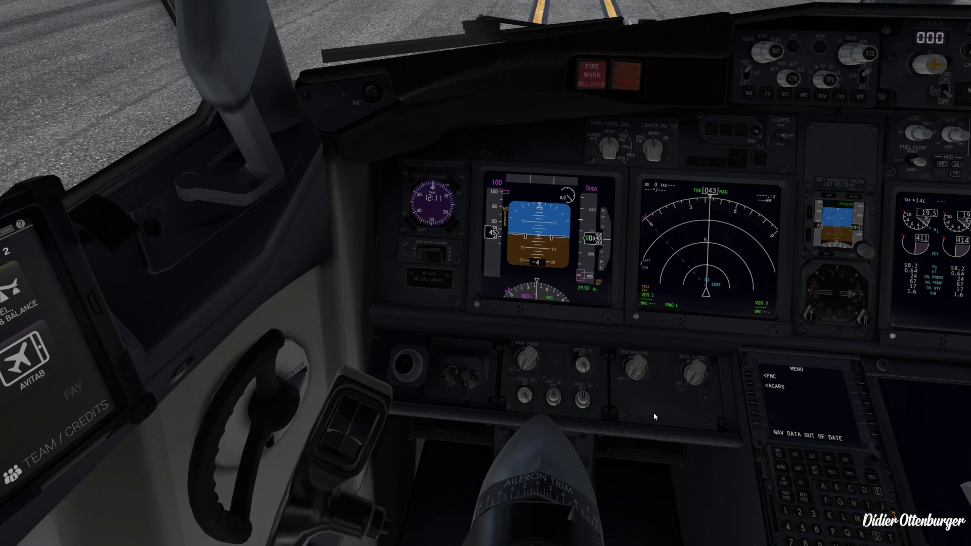
left_click_drag(691, 410, 937, 213)
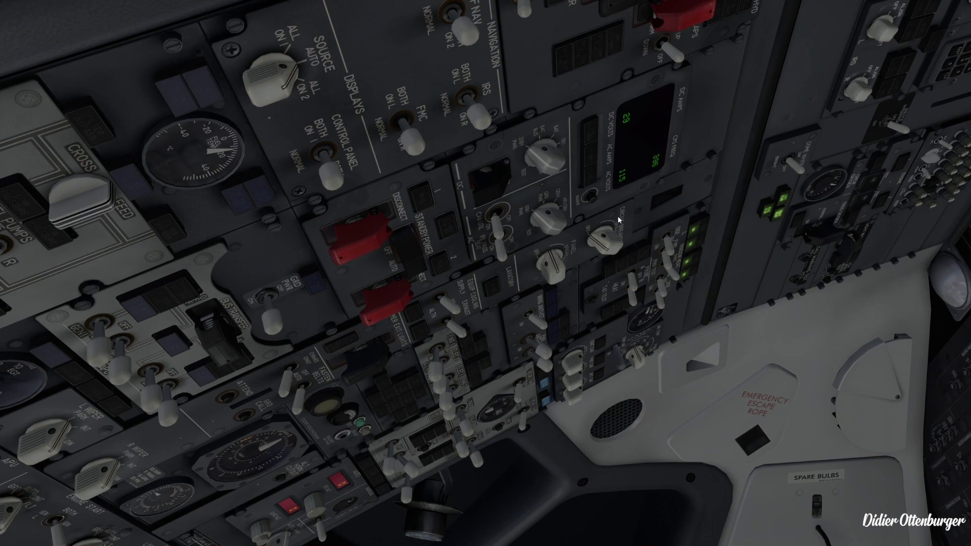
left_click_drag(565, 292, 582, 217)
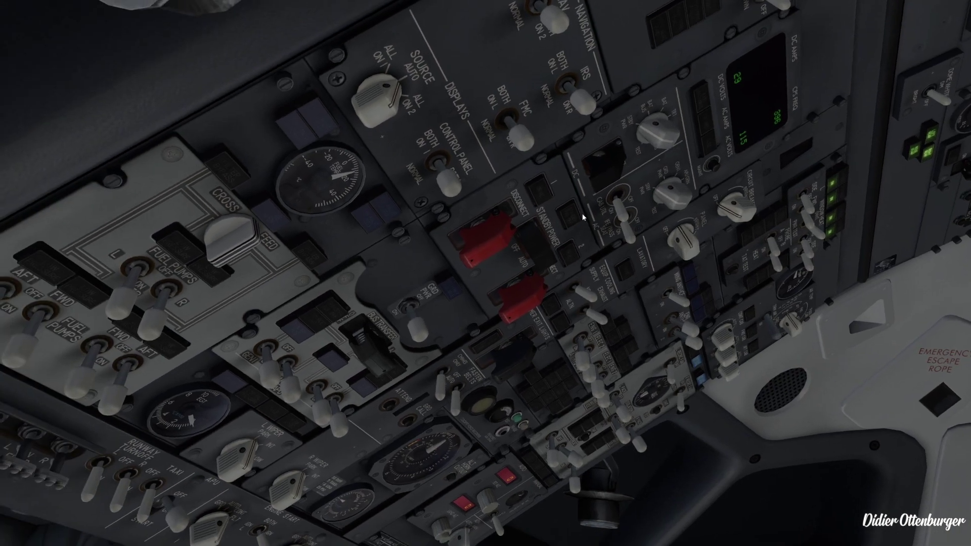
left_click(490, 239)
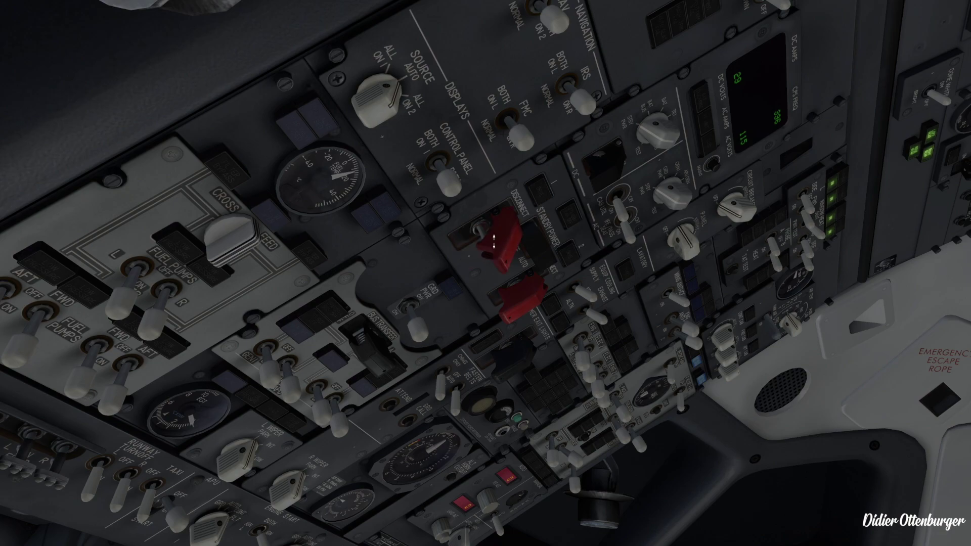
left_click(410, 327)
left_click(681, 197)
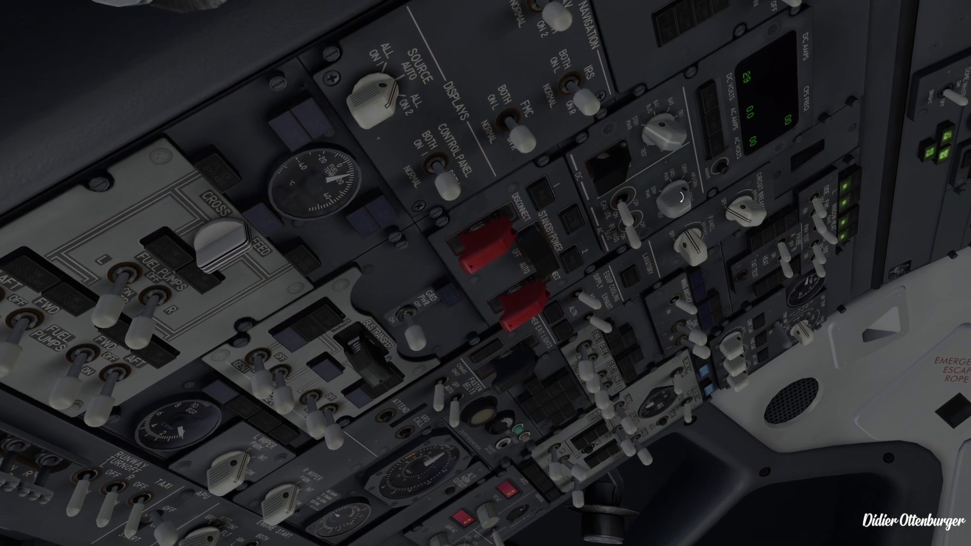
left_click_drag(681, 197, 433, 484)
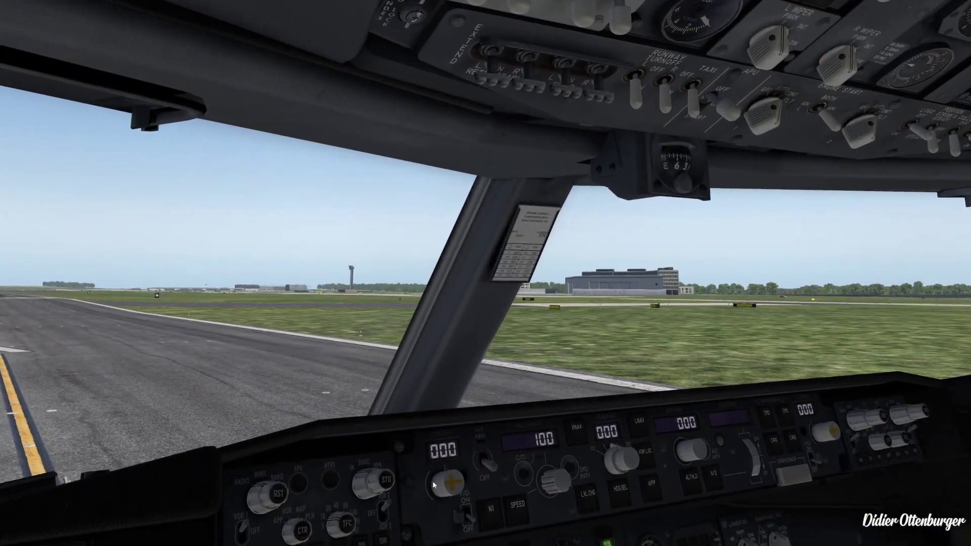
- Cycle through the cockpit and outside views of the 737, returning to the cockpit
key("KP_1")
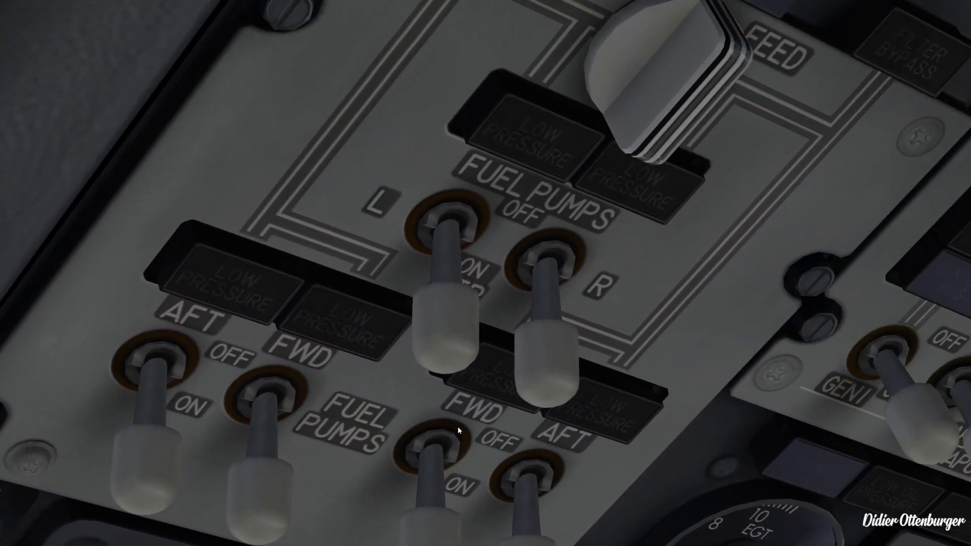
key("KP_2")
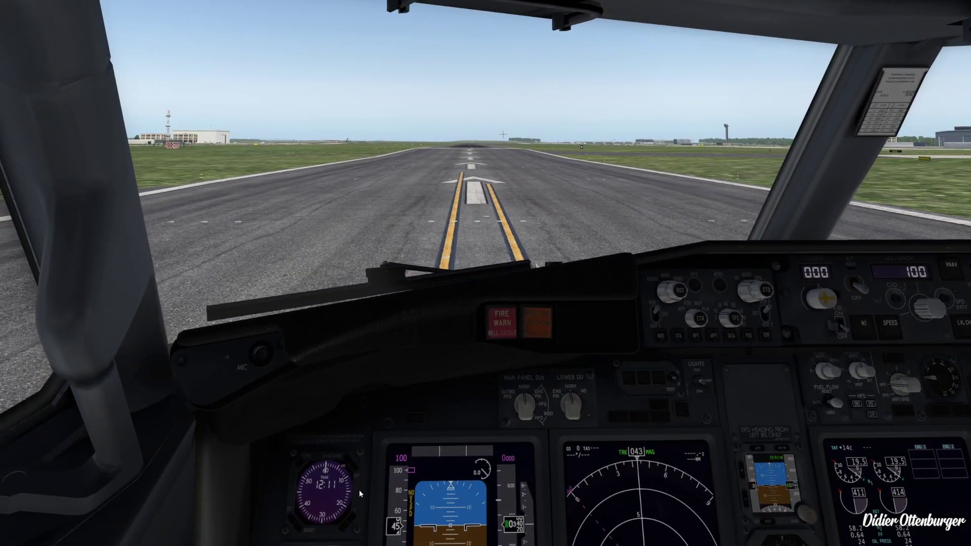
key("shift+9")
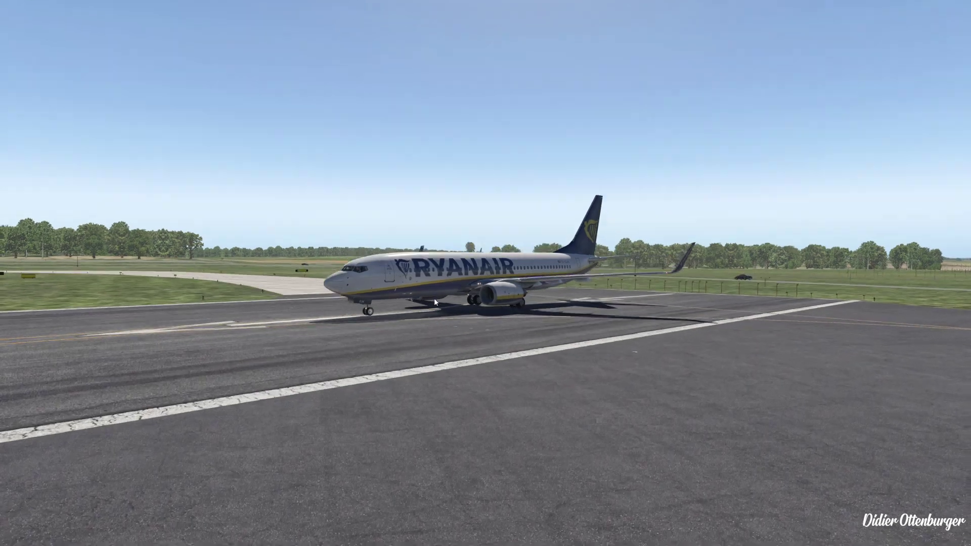
left_click_drag(433, 298, 870, 286)
key("shift+9")
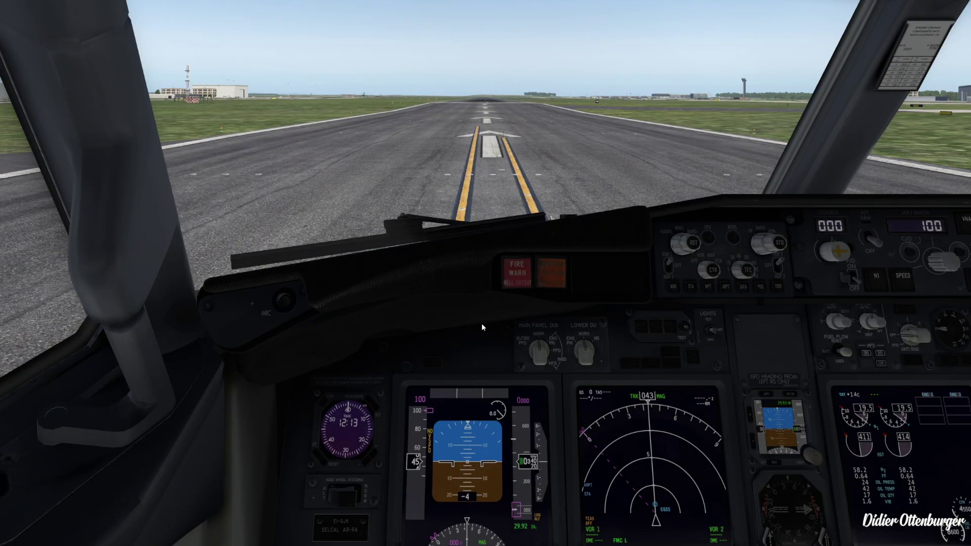
- Open Configure & Customize, then Visual Effects, on the cockpit EFB tablet
left_click_drag(466, 299, 431, 378)
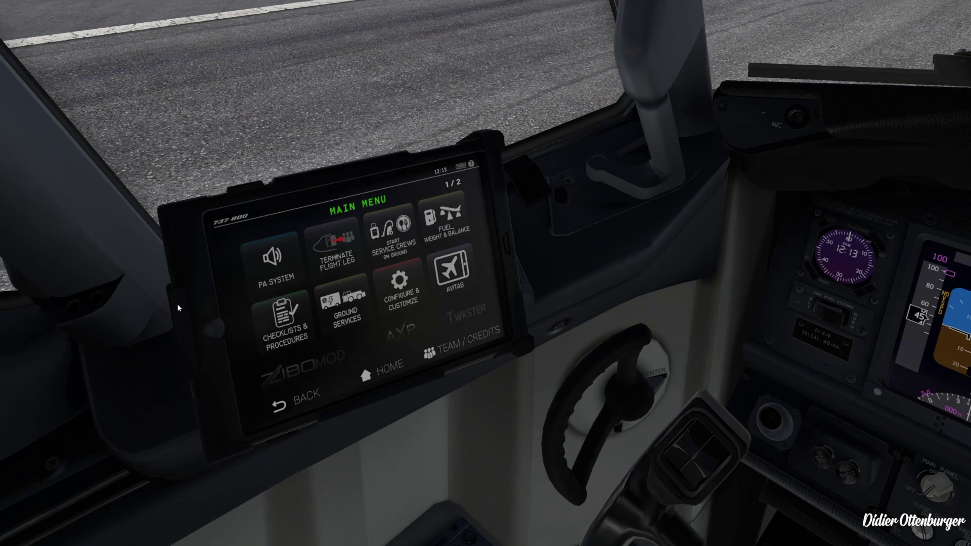
left_click(401, 286)
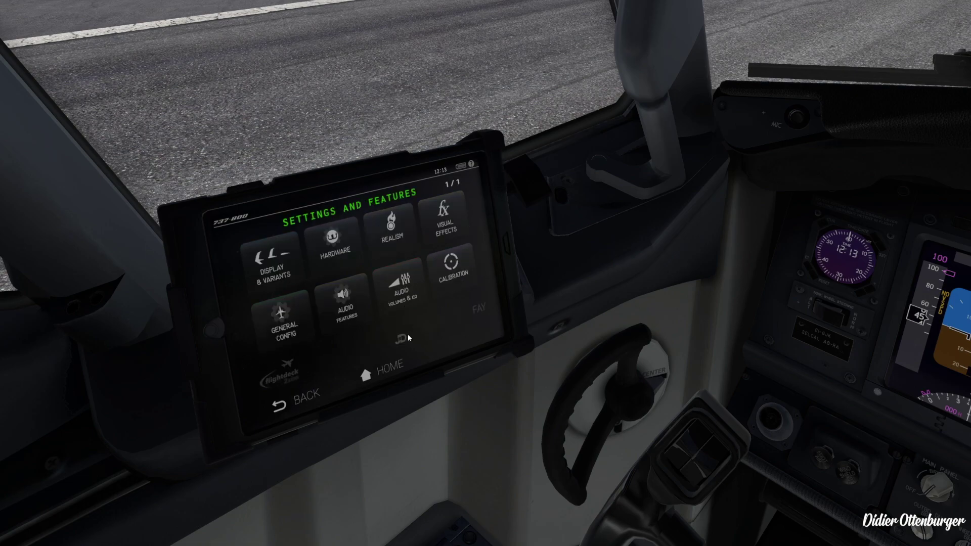
left_click(442, 227)
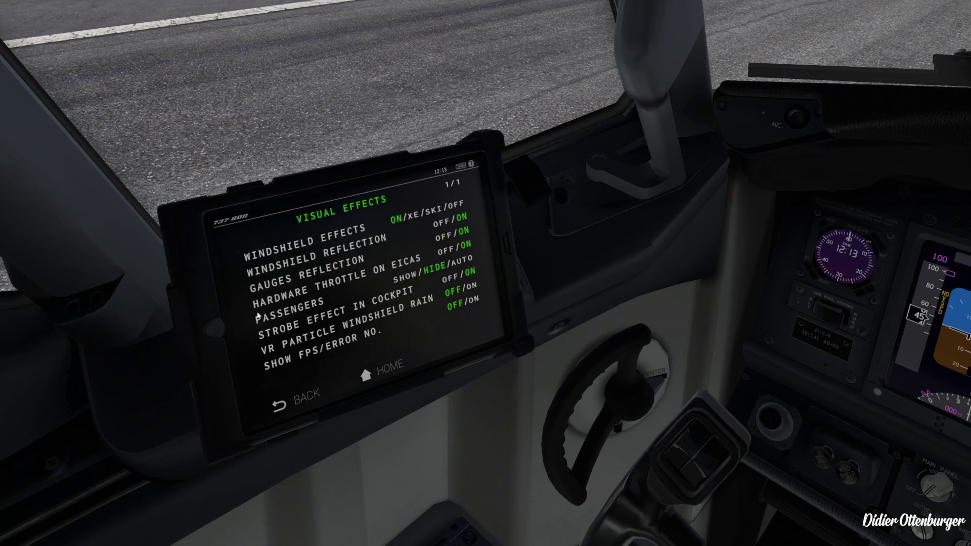